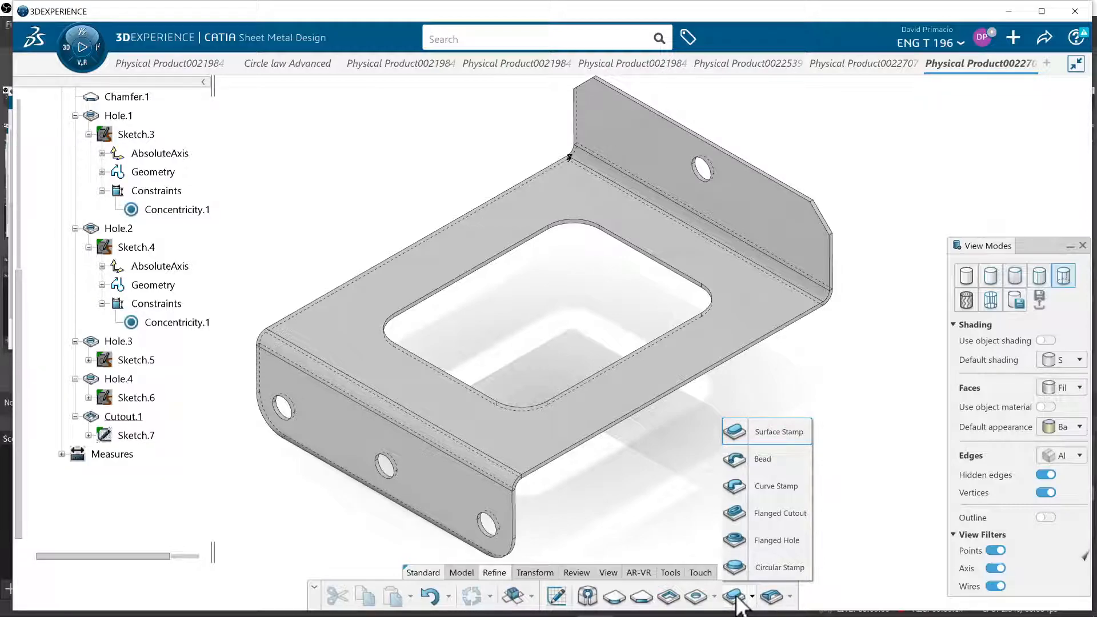
Start a surface stamp and position its profile sketch on the single-hole flange, using two flange edges as support and reversing the horizontal axis
left_click(735, 597)
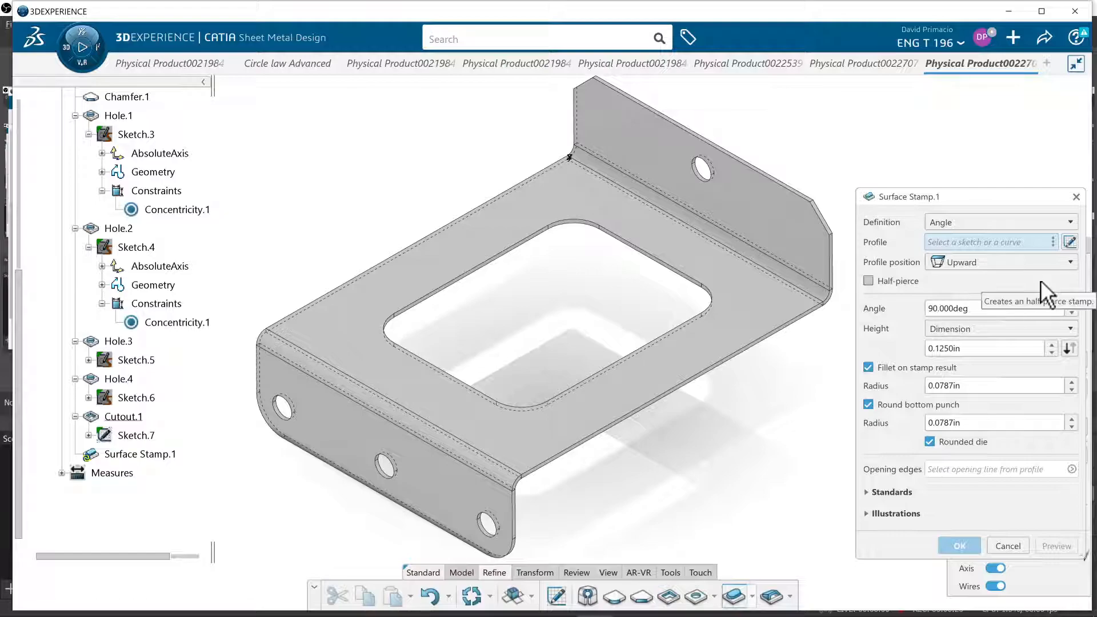
left_click(1070, 241)
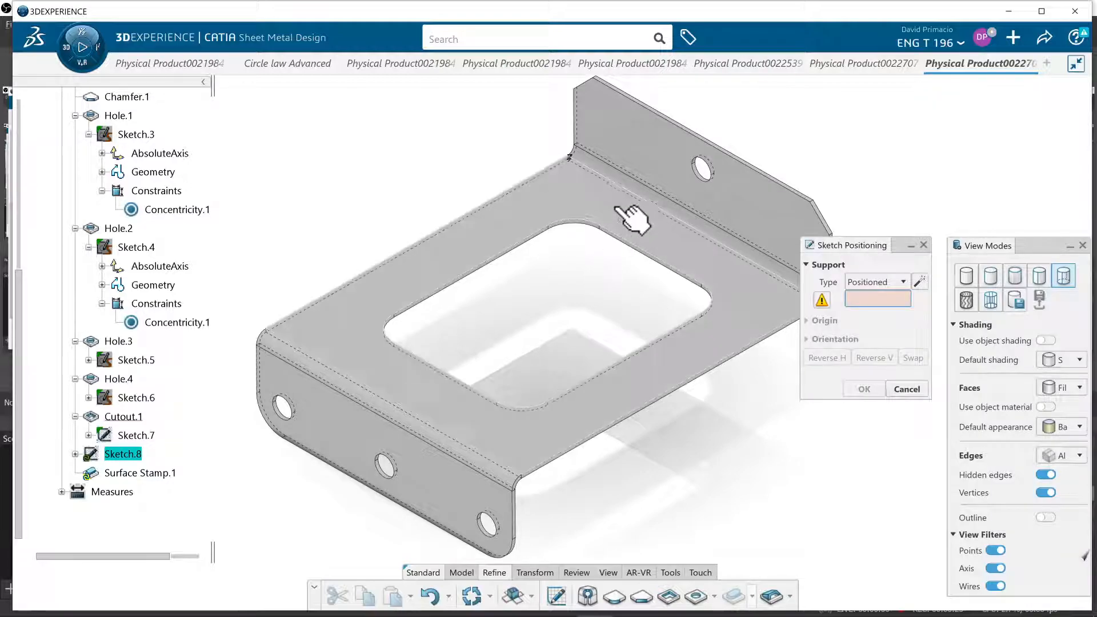
mouse_move(504, 338)
middle_mouse_down()
mouse_move(507, 366)
mouse_move(501, 344)
middle_mouse_up()
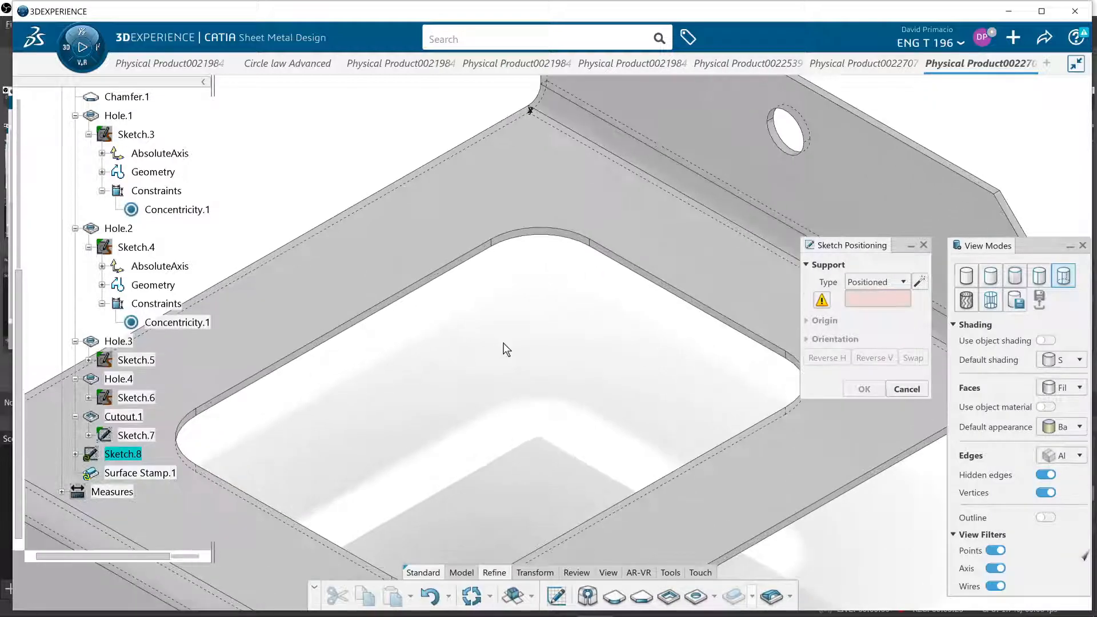
middle_click_drag(400, 126, 435, 418)
middle_click_drag(440, 351, 433, 440)
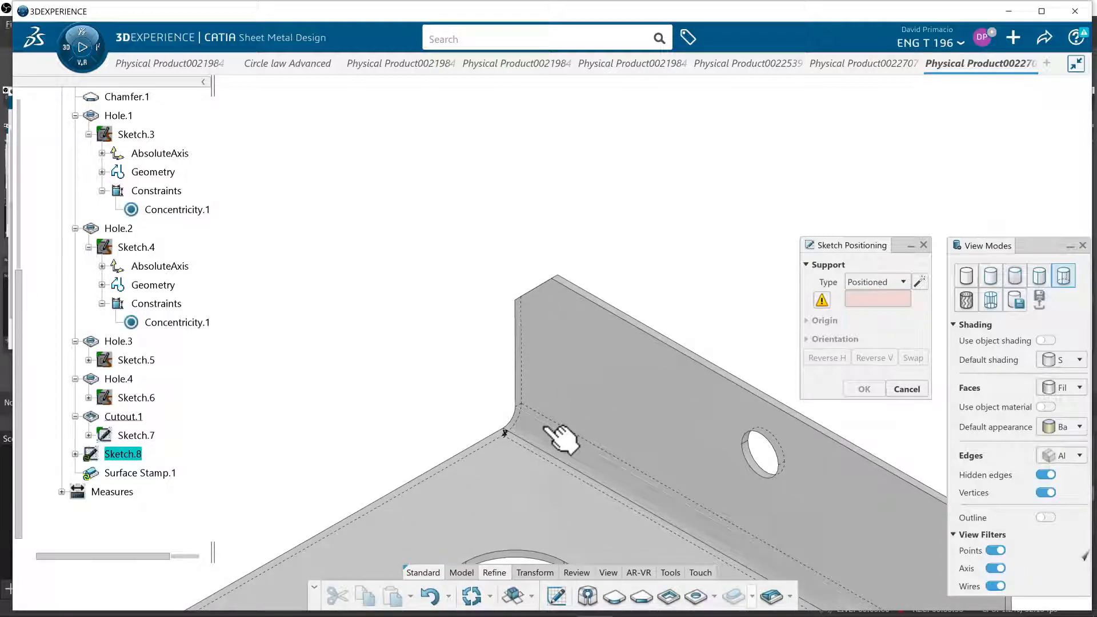
left_click(547, 429)
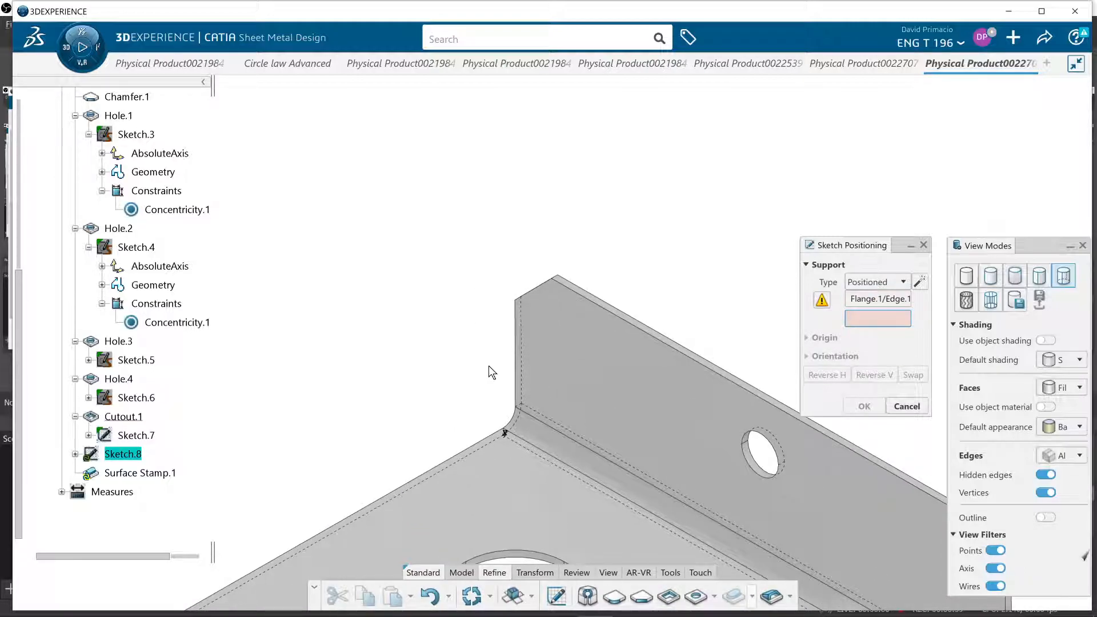
left_click(517, 378)
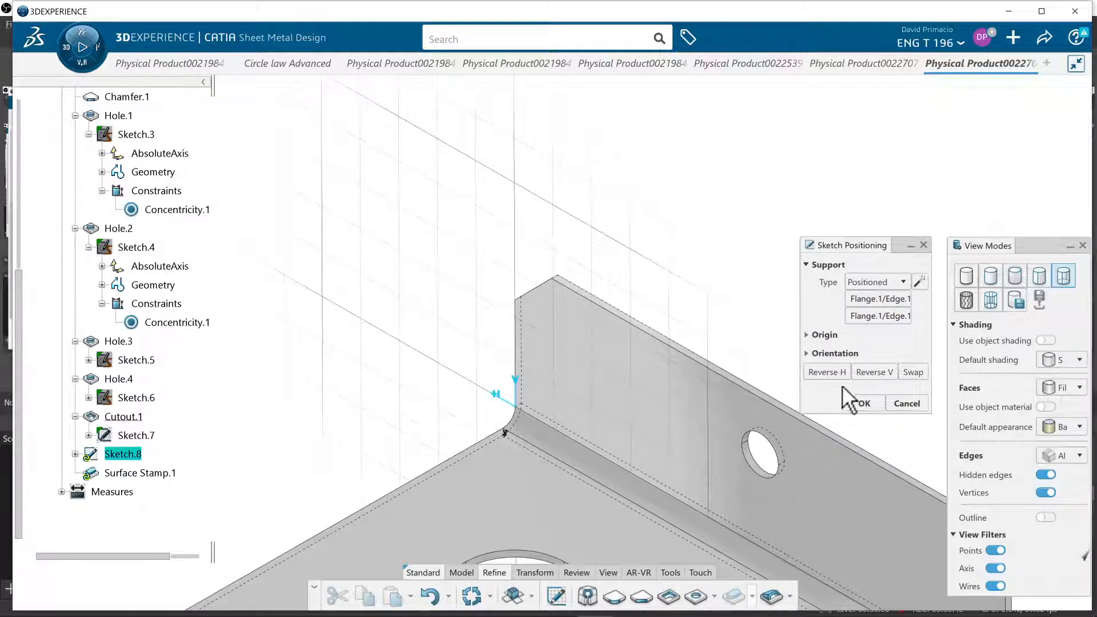
left_click(835, 370)
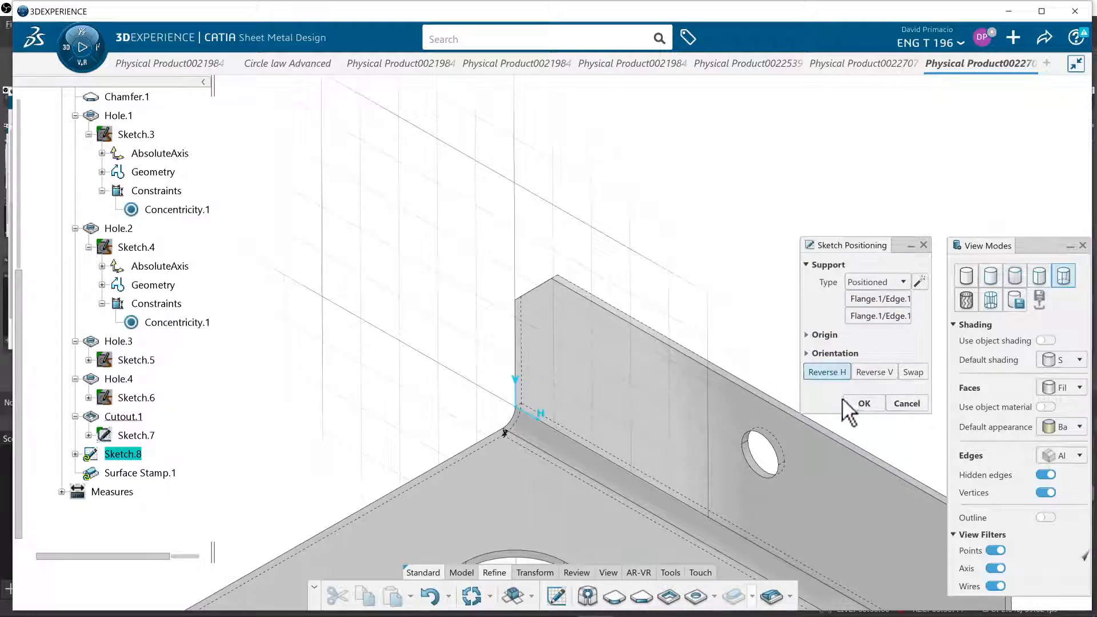
left_click(858, 401)
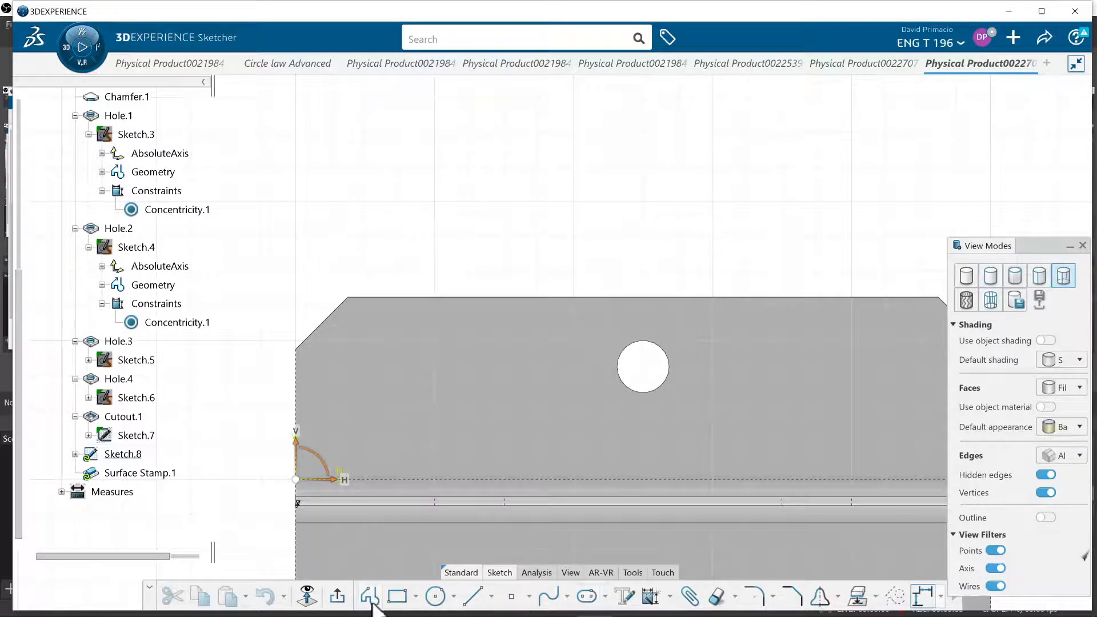
Sketch a rectangle 3.5 in wide and 0.75 in high across the flange face, spanning the hole
left_click(397, 596)
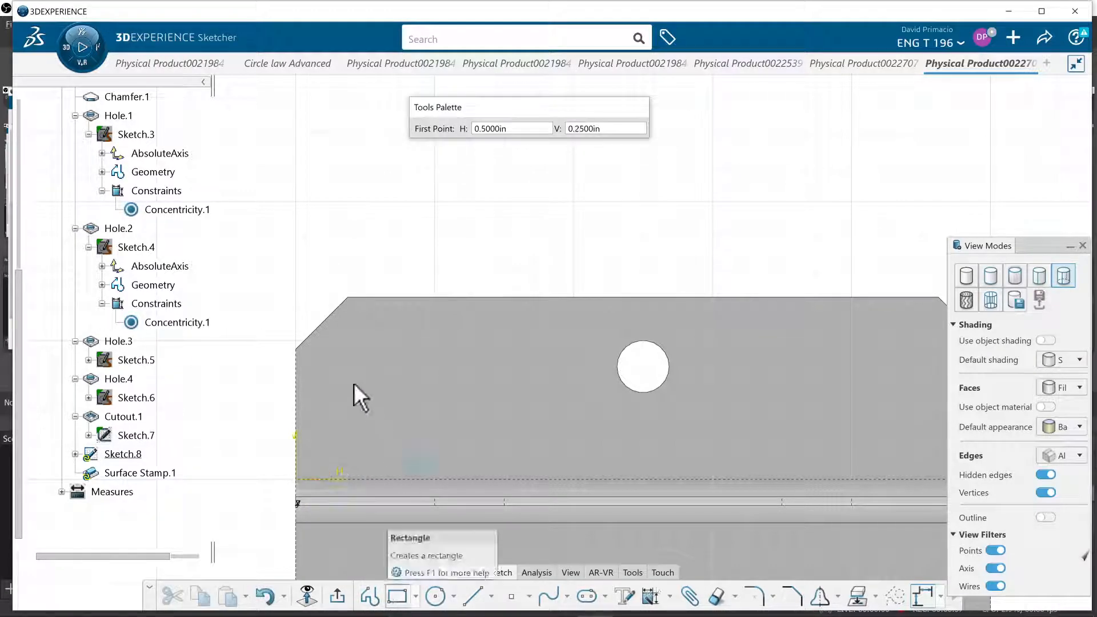
left_click(366, 340)
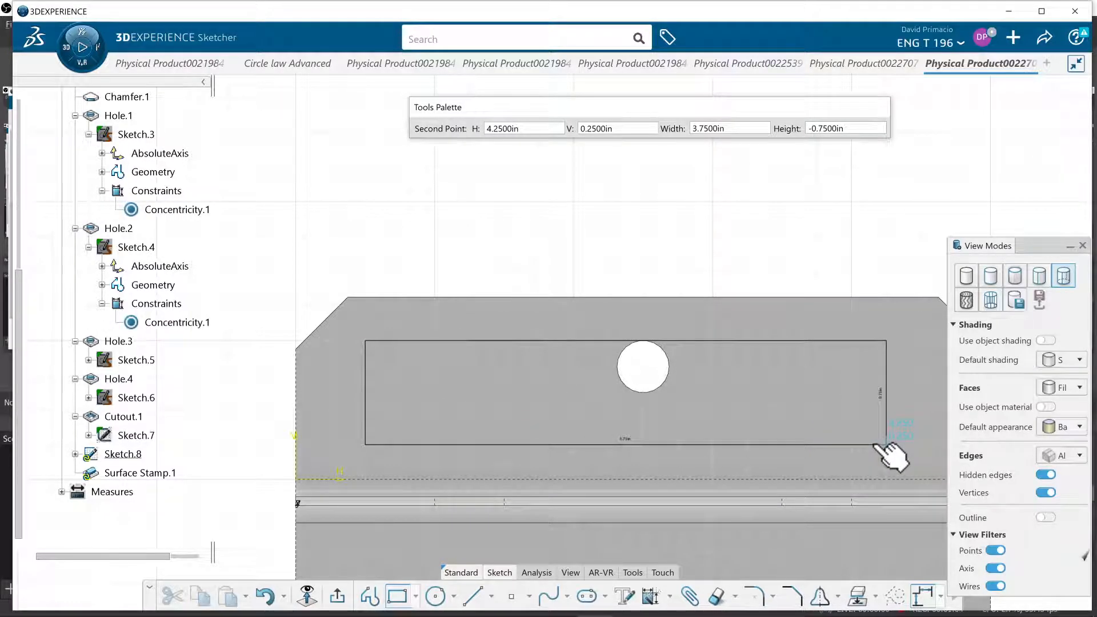
key("Escape")
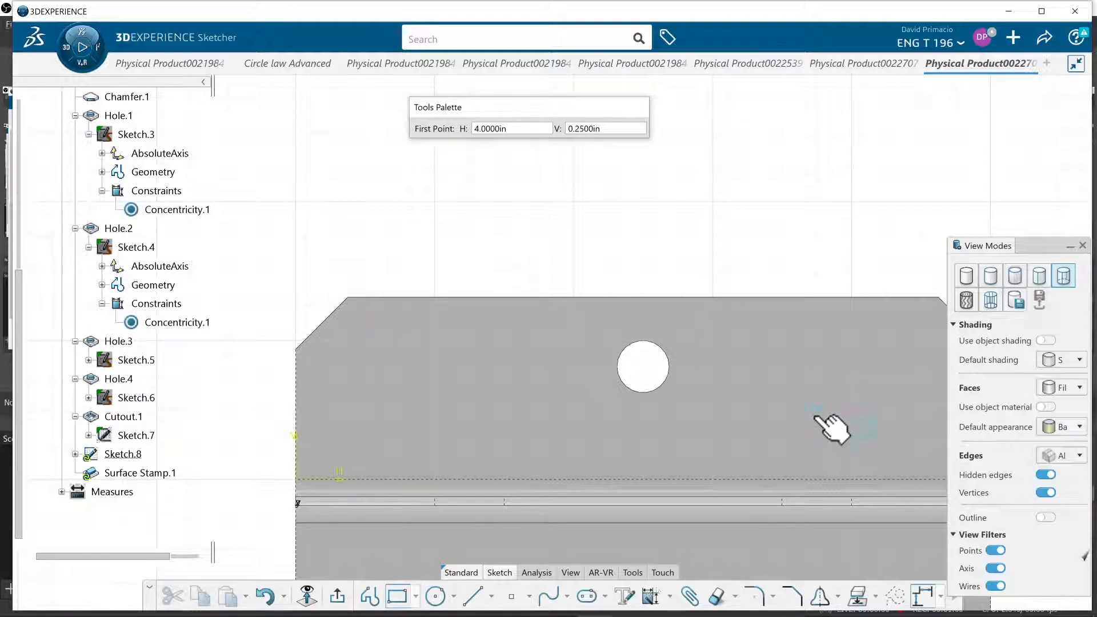
left_click(419, 350)
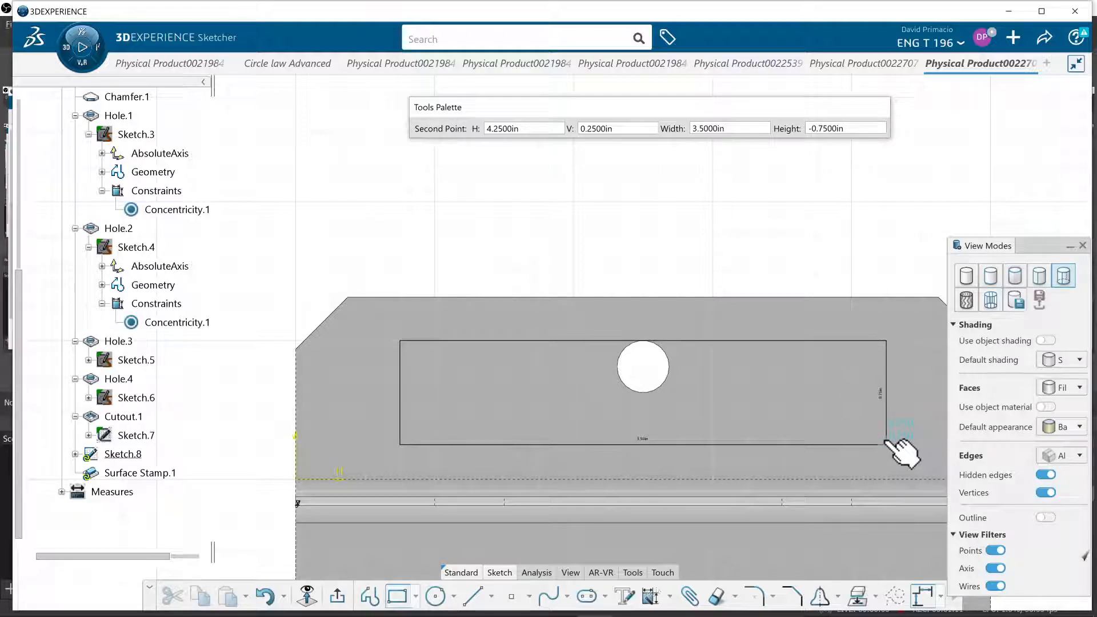
left_click(887, 443)
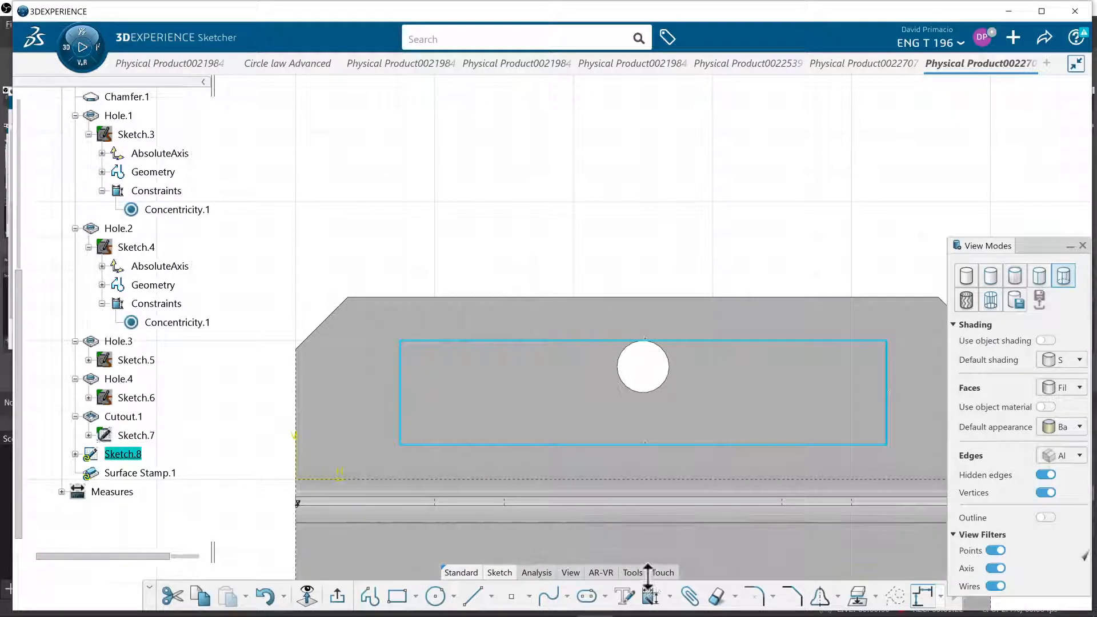
Apply automatic constraints to the four sides of the rectangle to fix its width and height
left_click(670, 597)
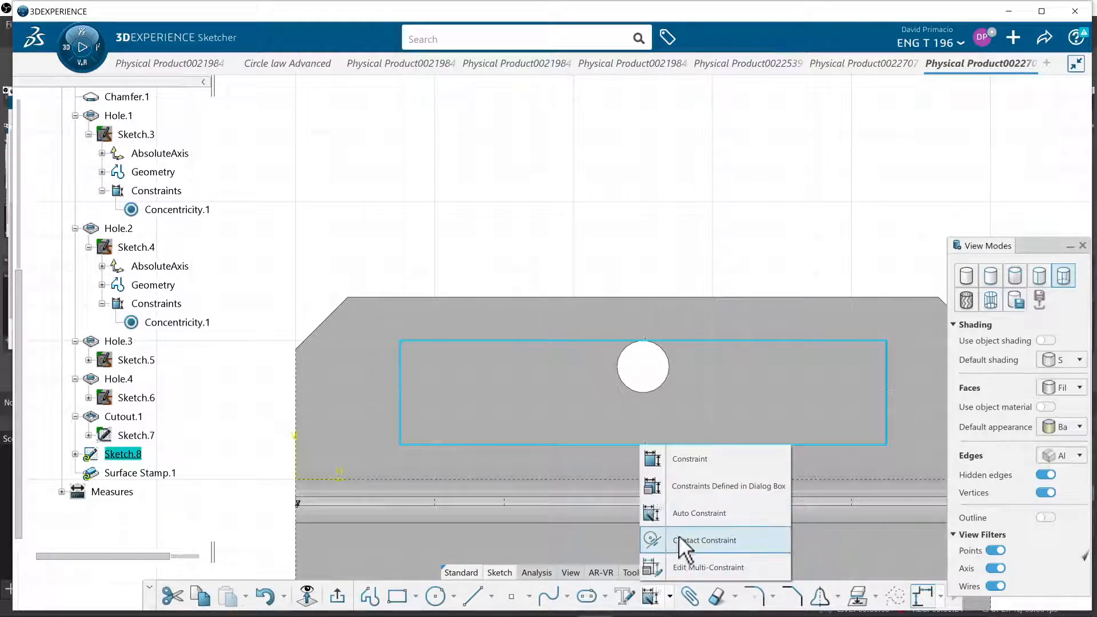
left_click(681, 514)
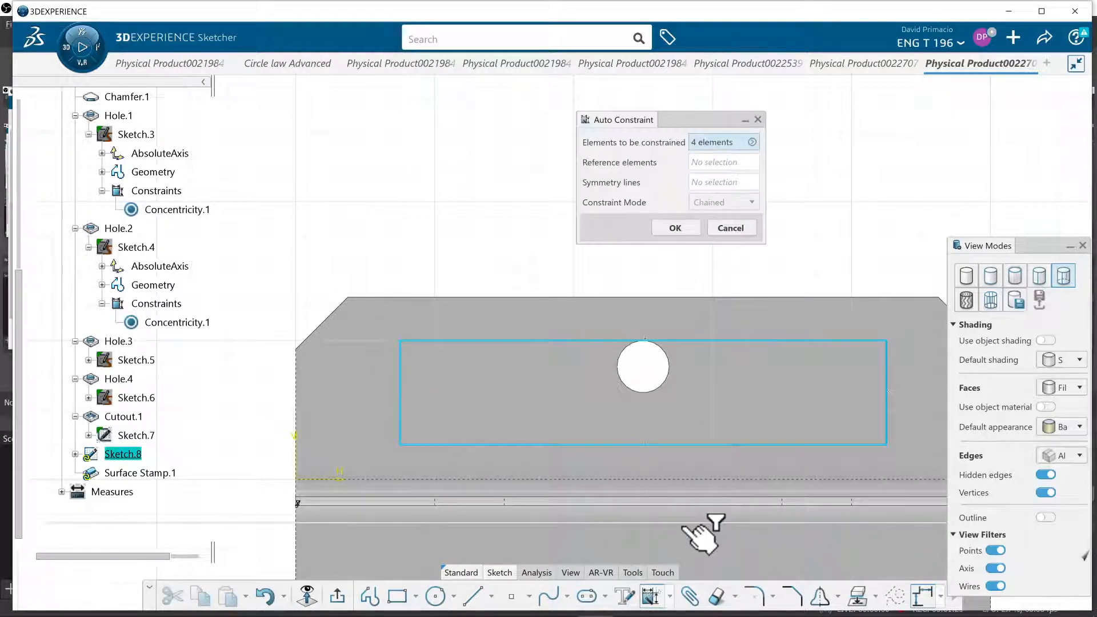
left_click(677, 227)
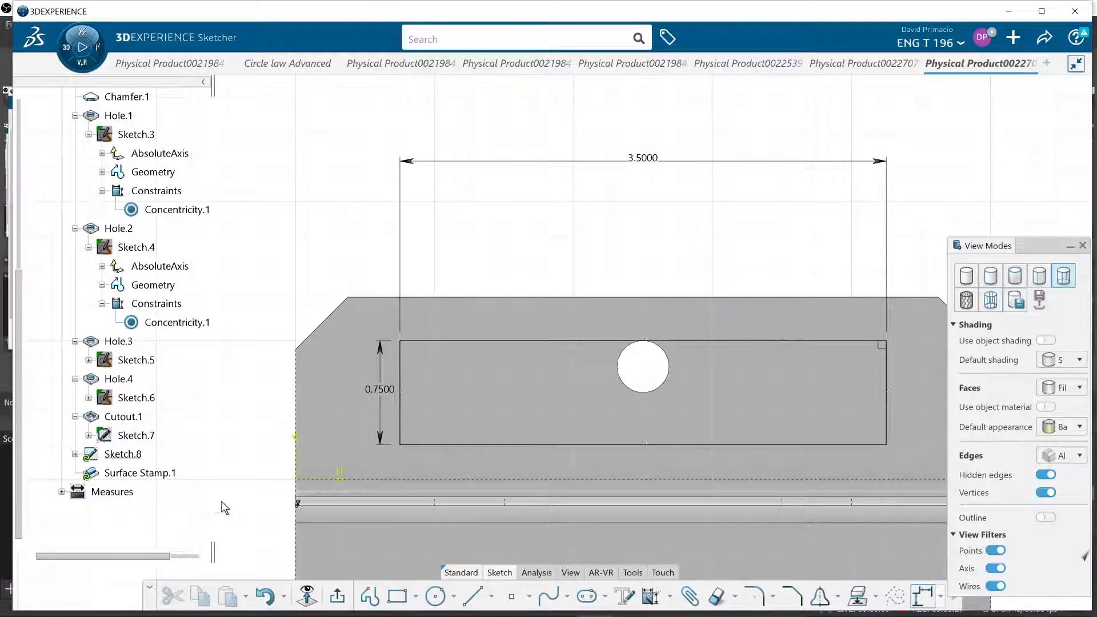
Auto-constrain the rectangle's position relative to the sketch axes and exit the sketch
left_click(923, 316)
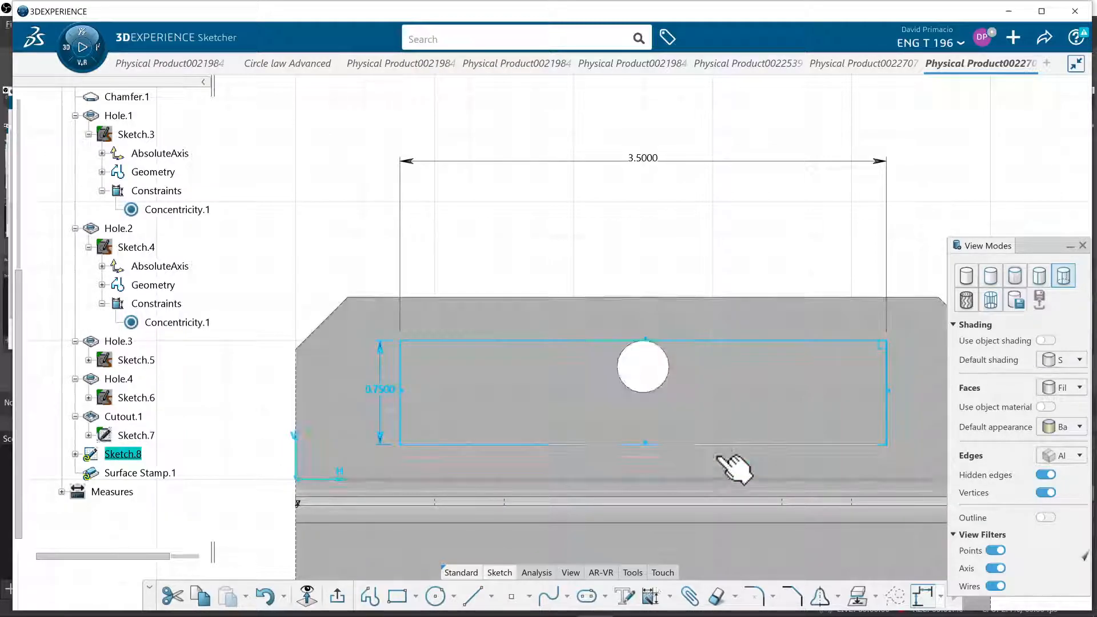
left_click(651, 597)
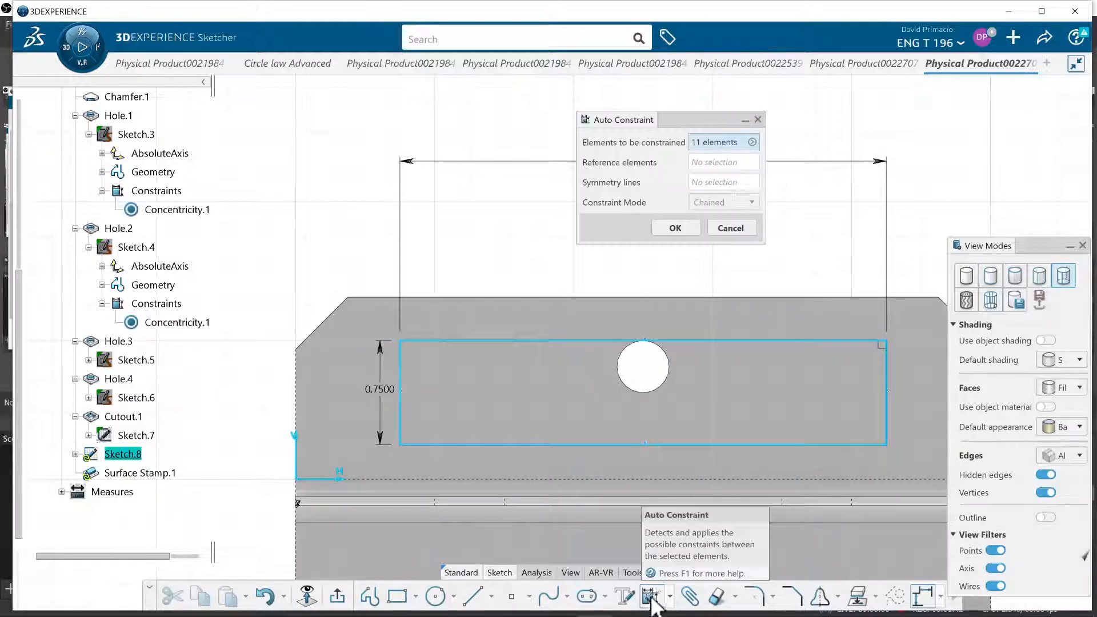
left_click(672, 225)
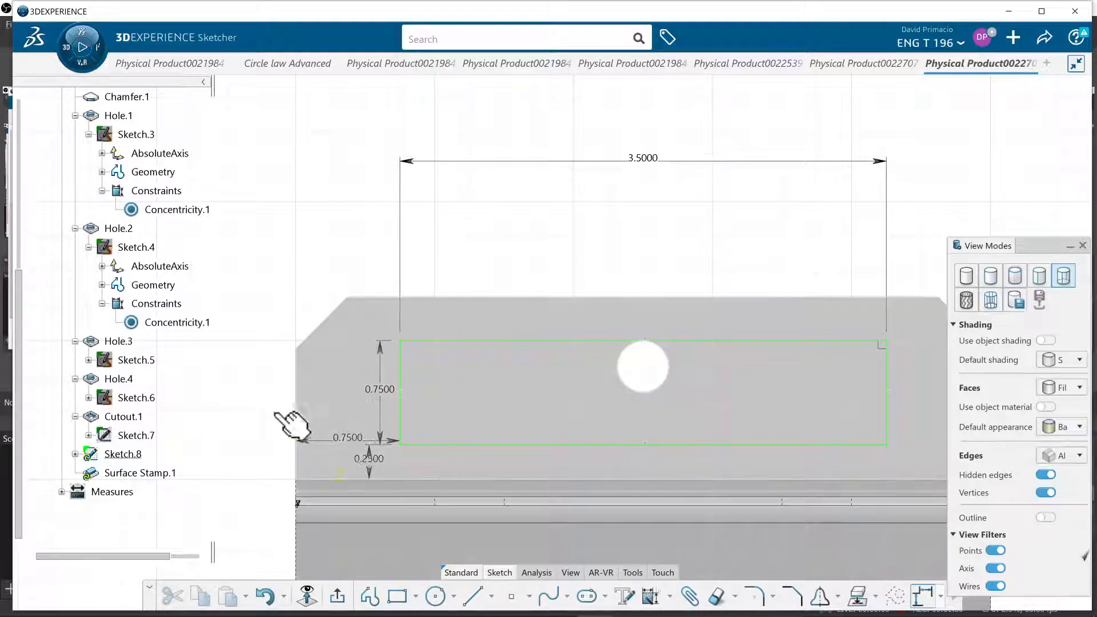
left_click(338, 598)
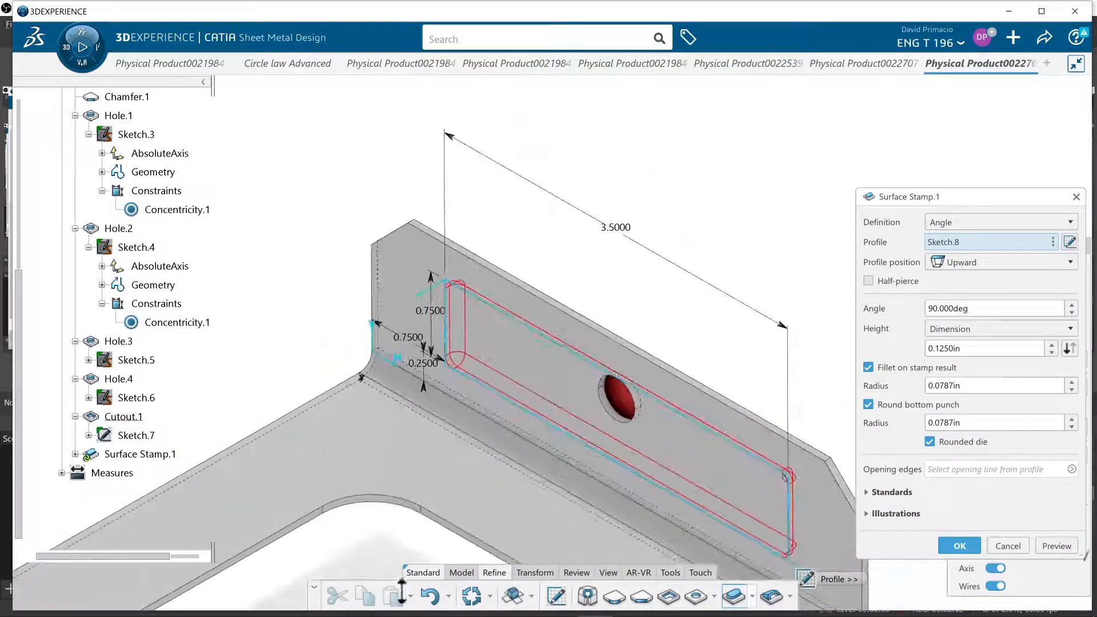
Set the surface stamp height to 0.5 in and preview it on the flange
middle_click_drag(575, 472, 587, 411)
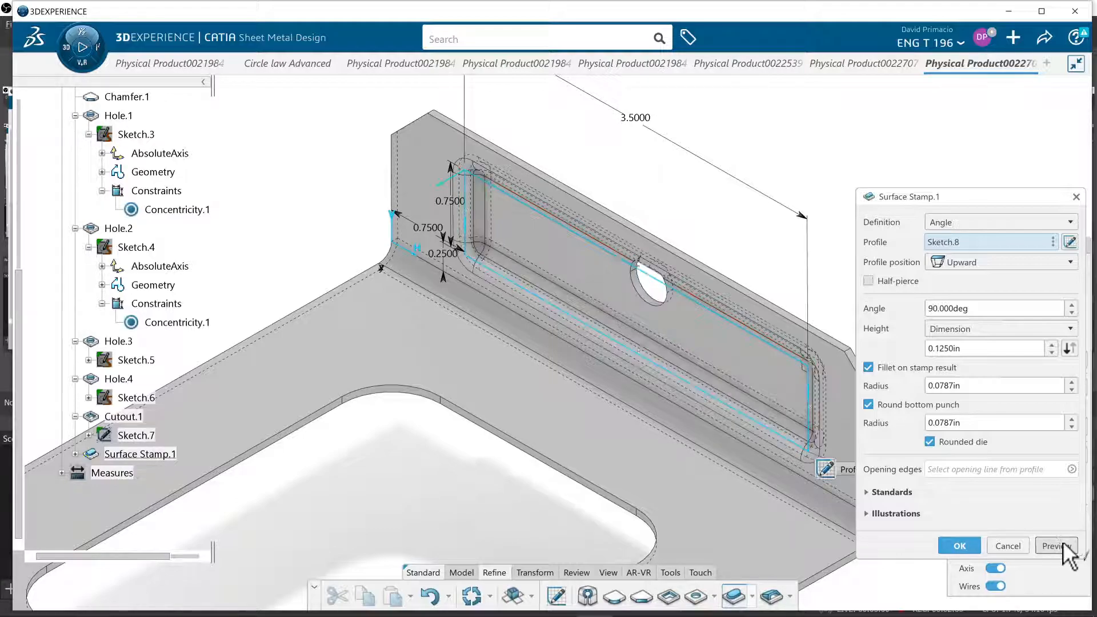
middle_click_drag(724, 474, 734, 392)
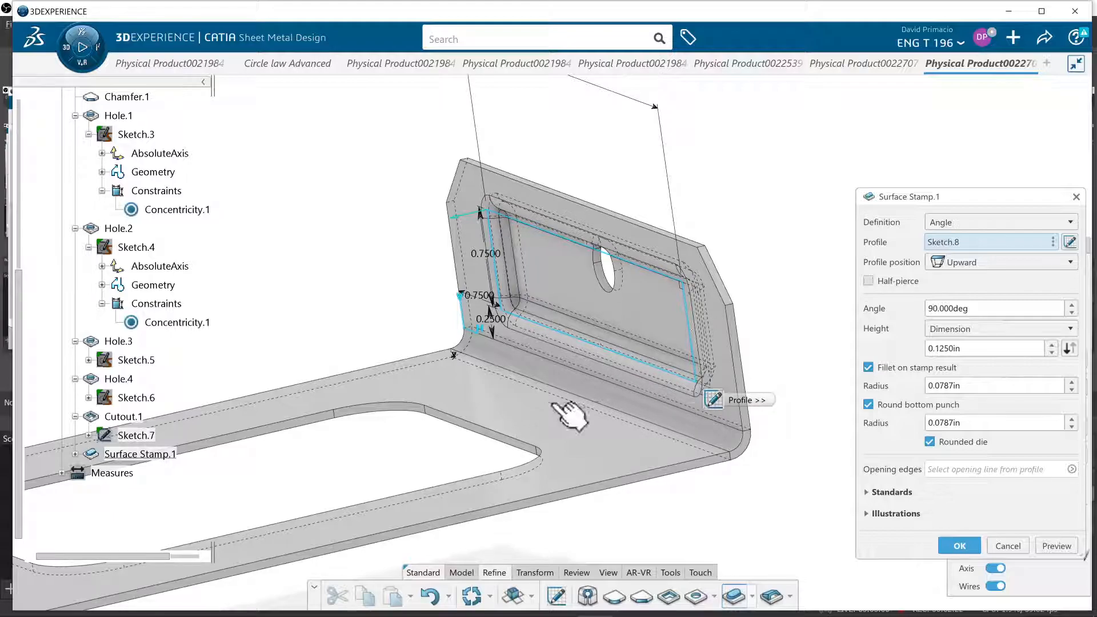
middle_click_drag(423, 445, 453, 421)
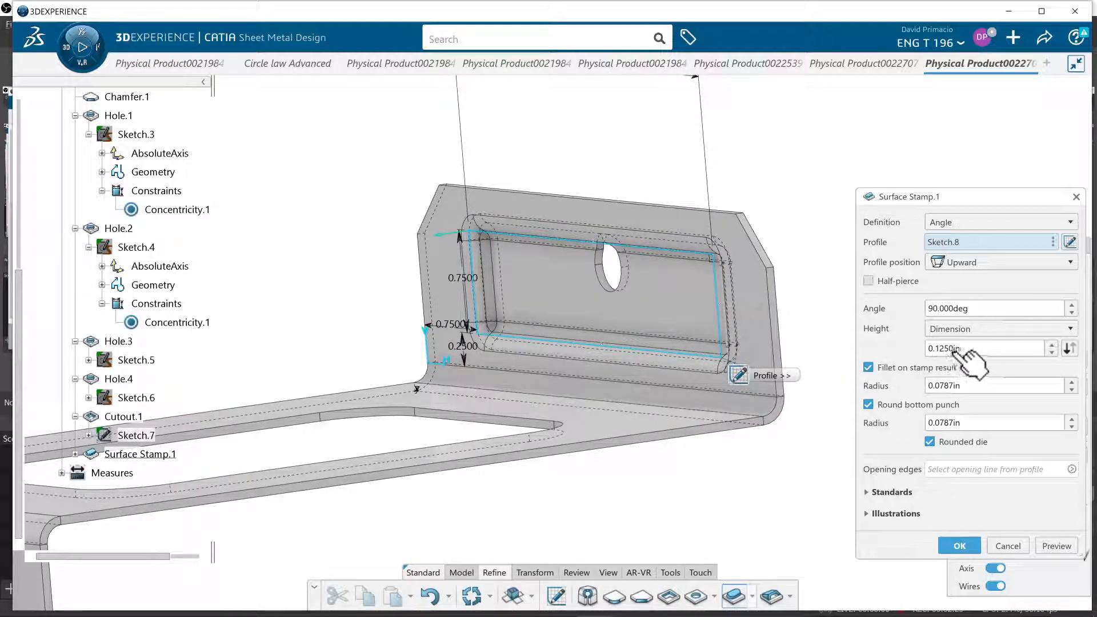
left_click_drag(965, 350, 921, 354)
type(".5")
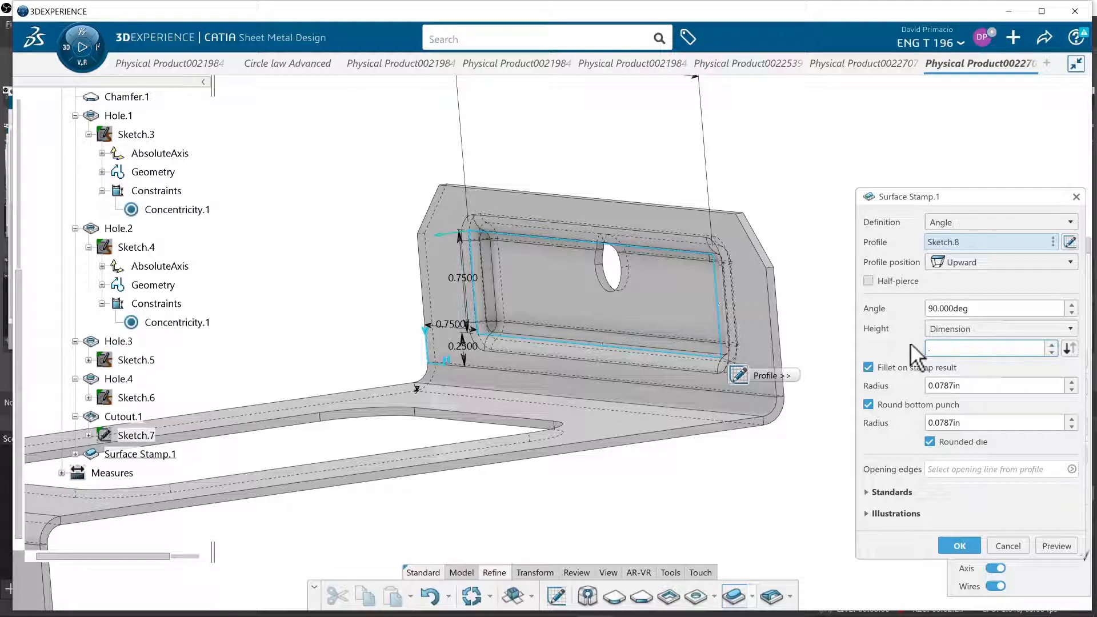
left_click(1047, 543)
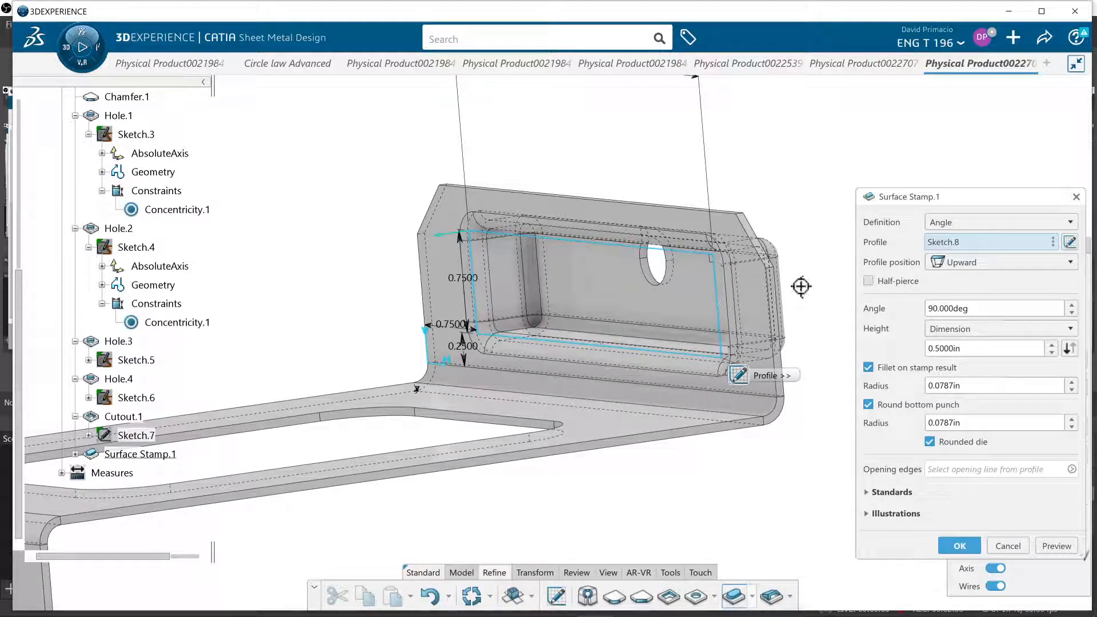
Try a stamp height of 3/4 in and preview it in a side view of the flange
middle_click_drag(804, 297, 727, 262)
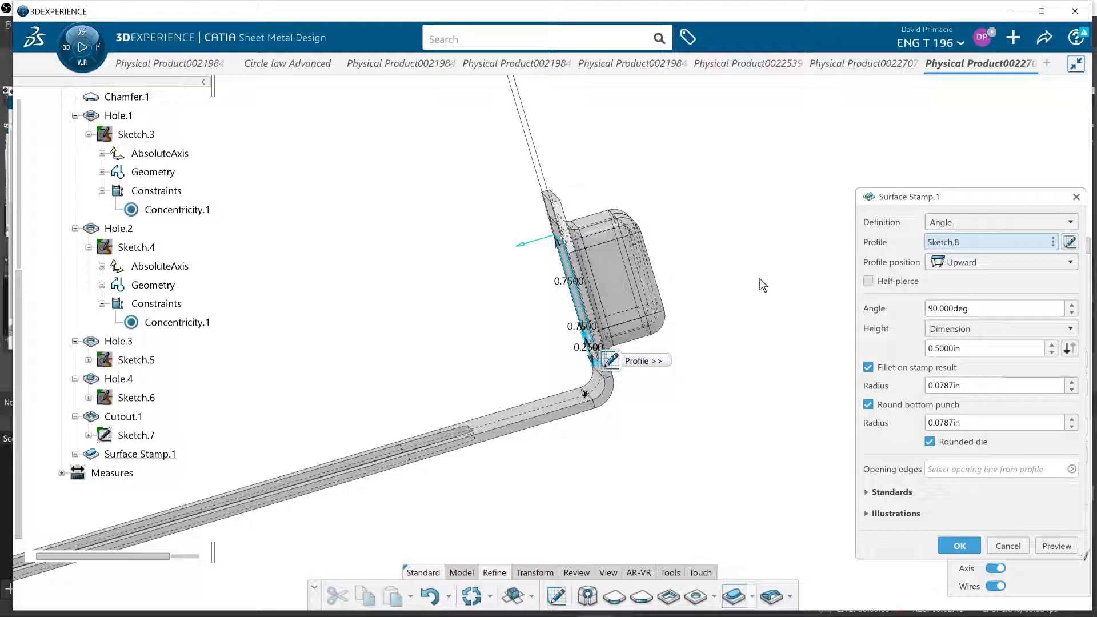
left_click_drag(971, 350, 887, 332)
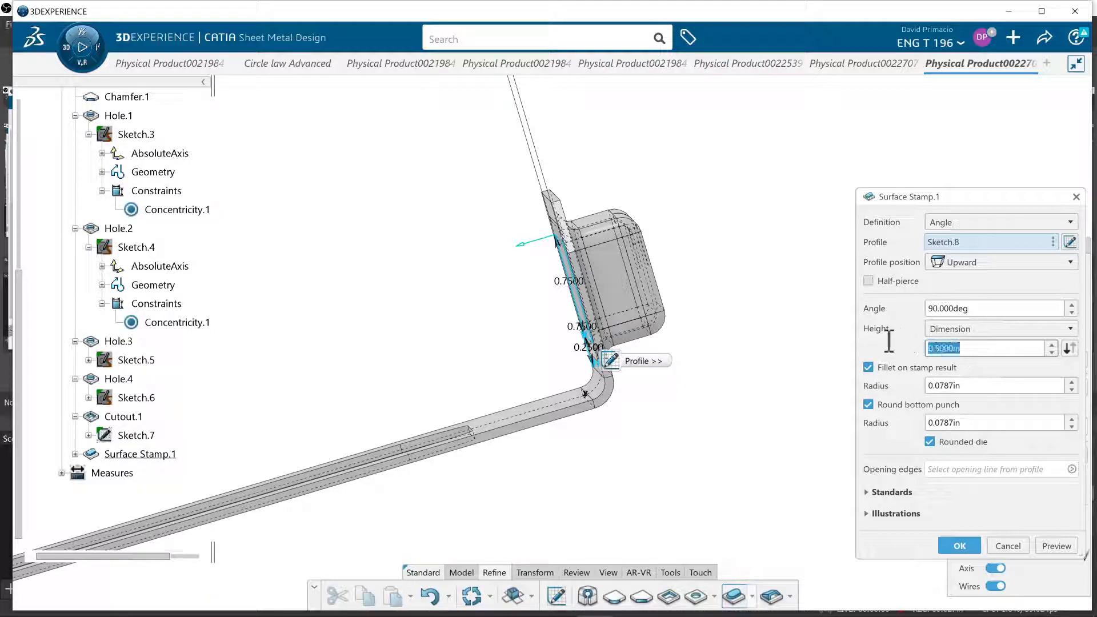
type("3/4")
left_click(1057, 545)
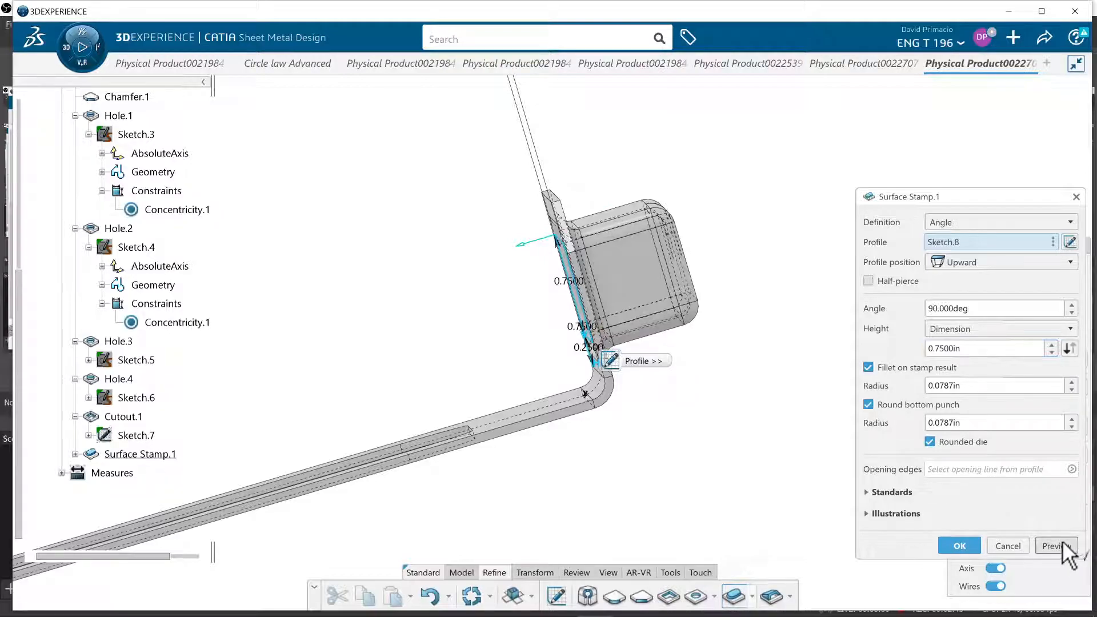
Return the stamp height to 0.5 in and preview the stamp again
left_click_drag(966, 352, 910, 330)
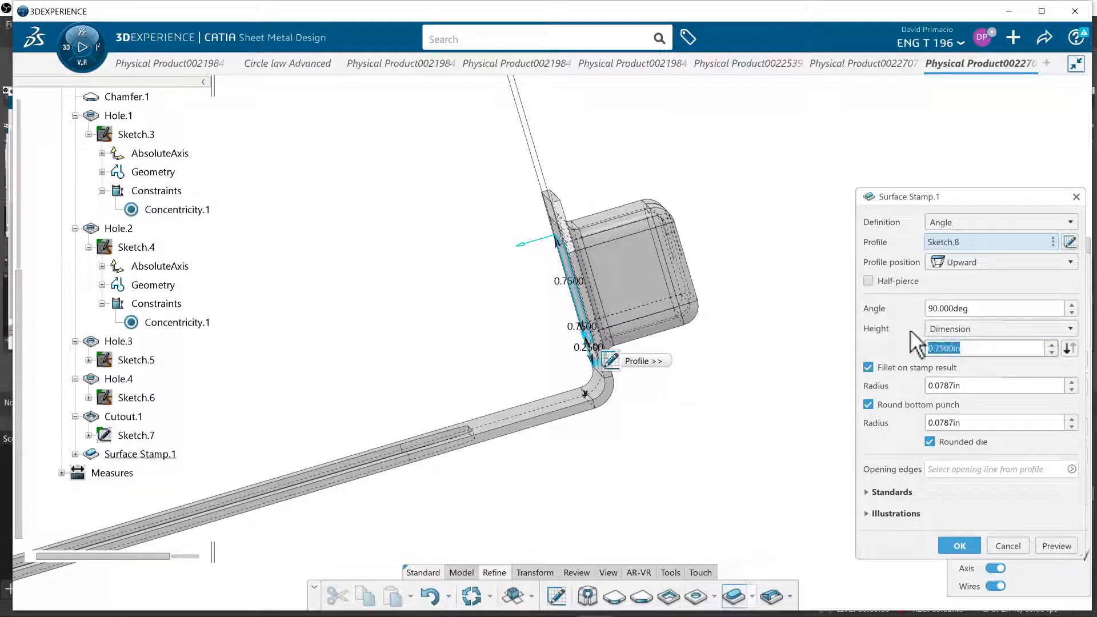
type(".5")
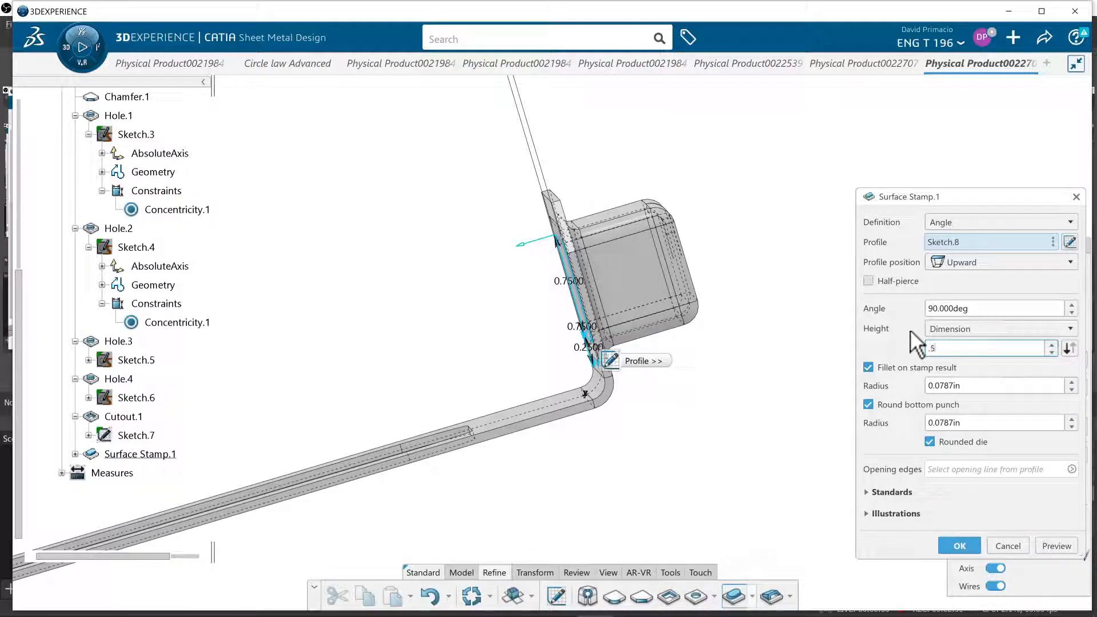
left_click(1054, 546)
Try a radius of 0.25 in for the fillet on the stamp result and preview it from the side
mouse_move(694, 461)
middle_mouse_down()
mouse_move(684, 473)
mouse_move(666, 456)
mouse_move(702, 473)
mouse_move(689, 472)
mouse_move(693, 458)
middle_mouse_up()
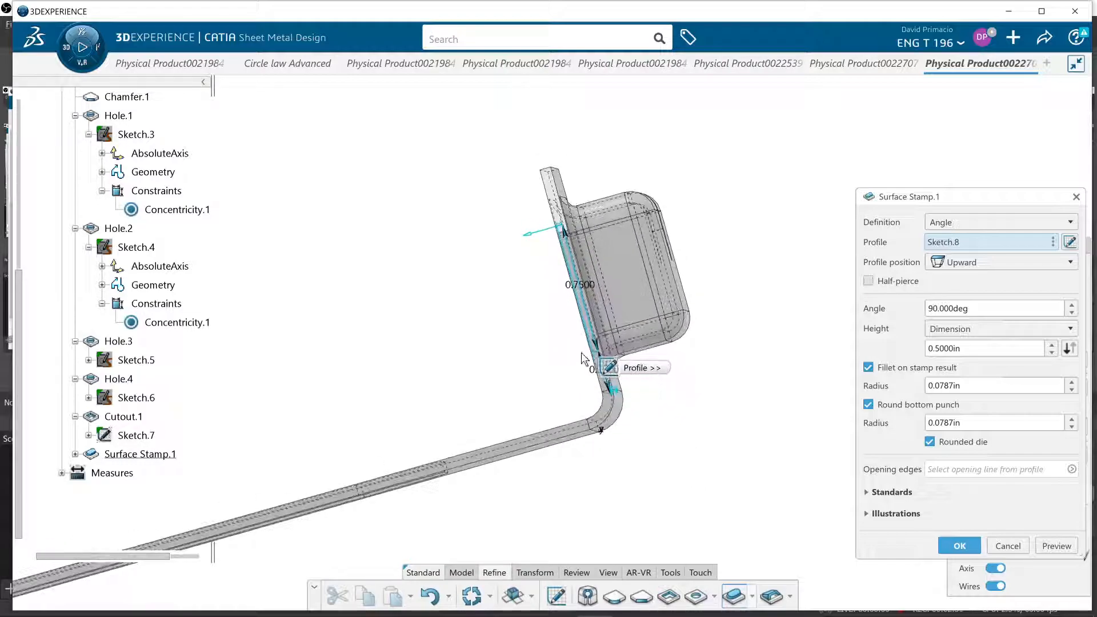
middle_click_drag(492, 331, 503, 338)
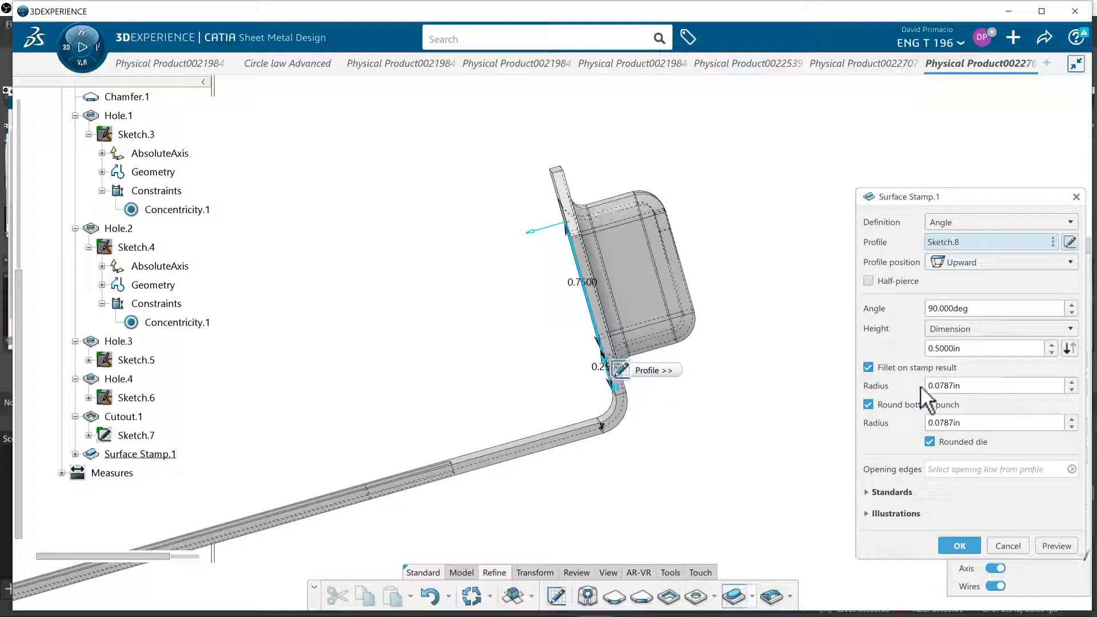
double_click(968, 386)
type(".25")
left_click(1049, 544)
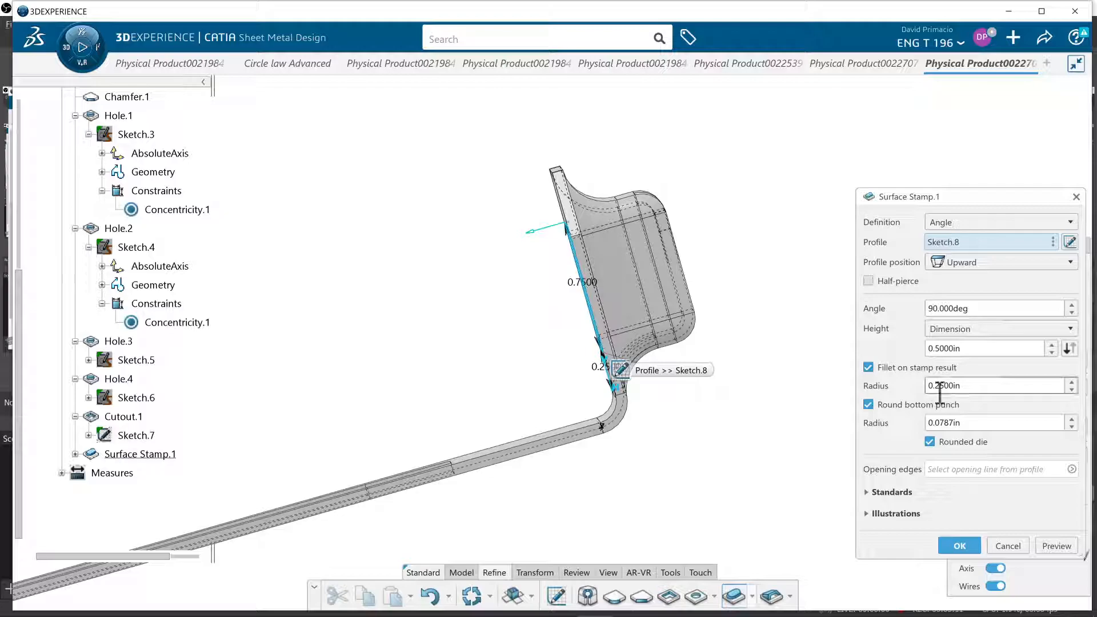
Set the radius of the fillet on the stamp result to 1/8 in and preview the stamp
left_click_drag(972, 388, 884, 370)
type("1/8")
key("Tab")
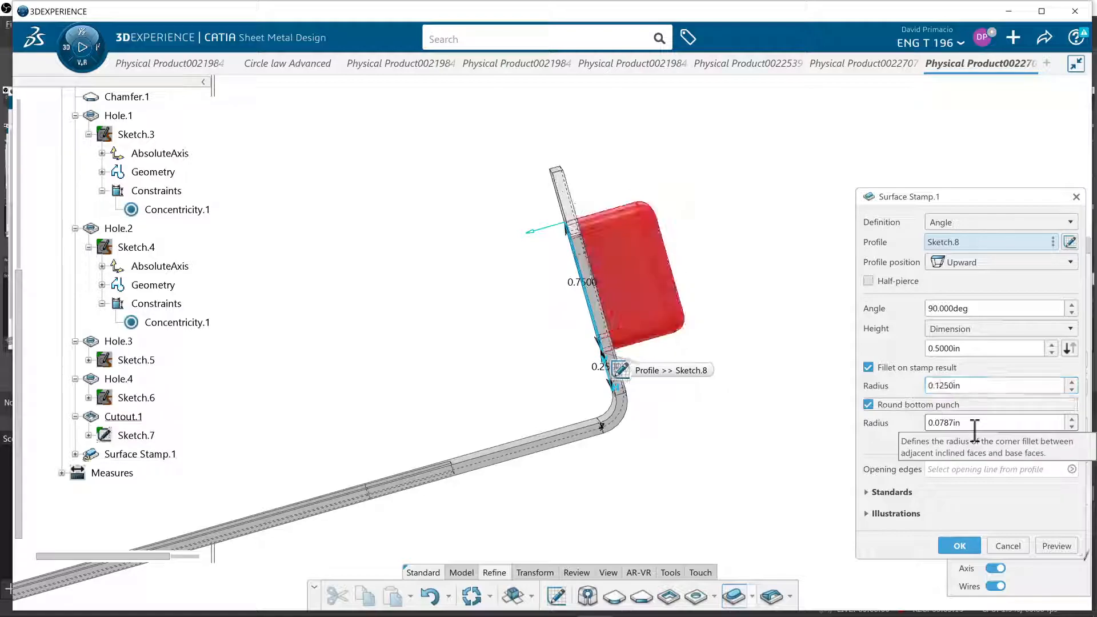
left_click(1057, 540)
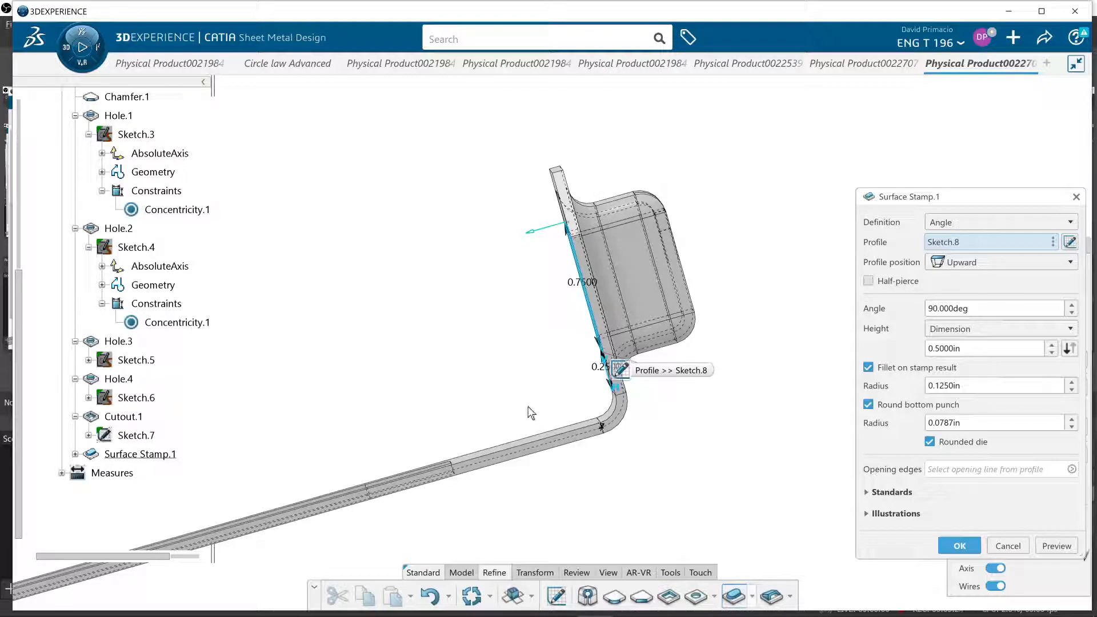
Try a radius of 0.25 in for the round bottom punch of the surface stamp and apply it
scroll(416, 370, "up", 6)
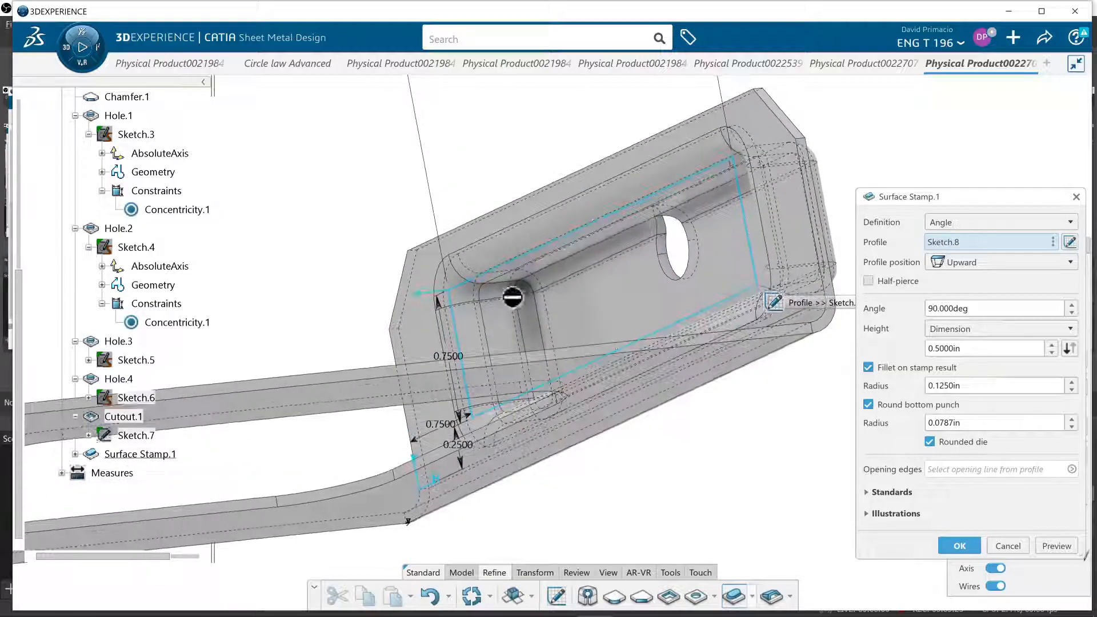
left_click(937, 423)
type(".25")
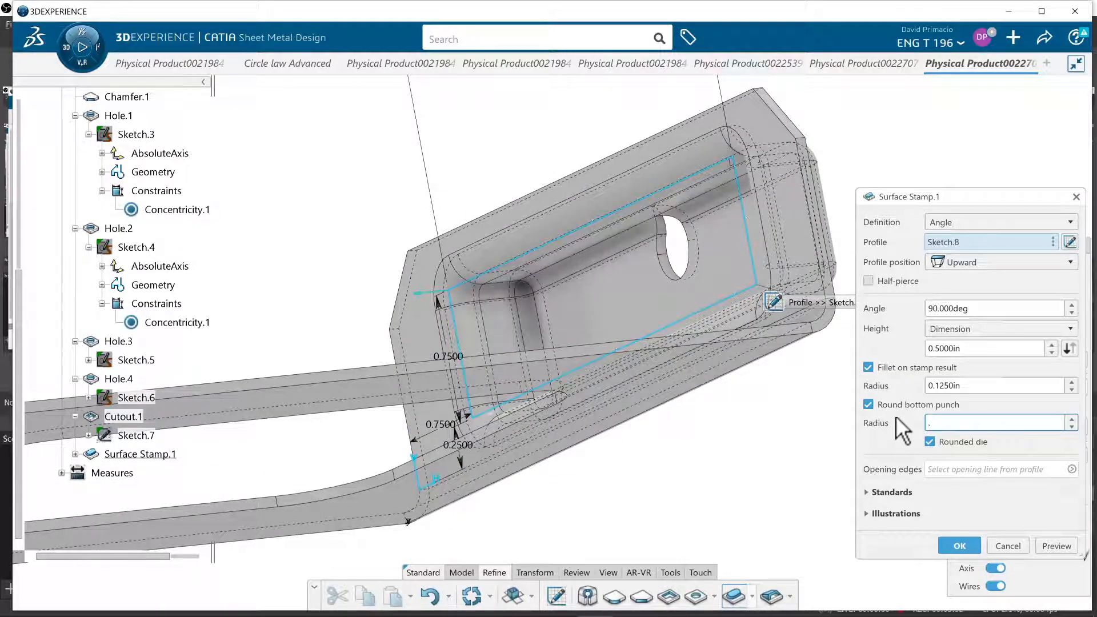
left_click(1045, 542)
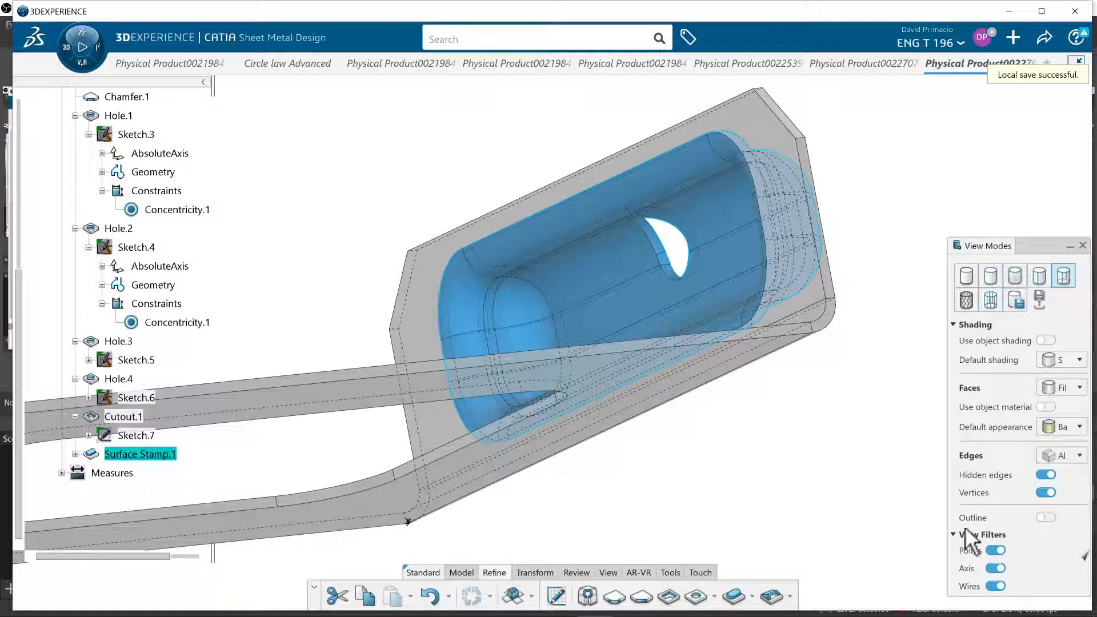
Reopen the surface stamp's definition and preview its rounded bottom in a side view of the flange
left_click(583, 279)
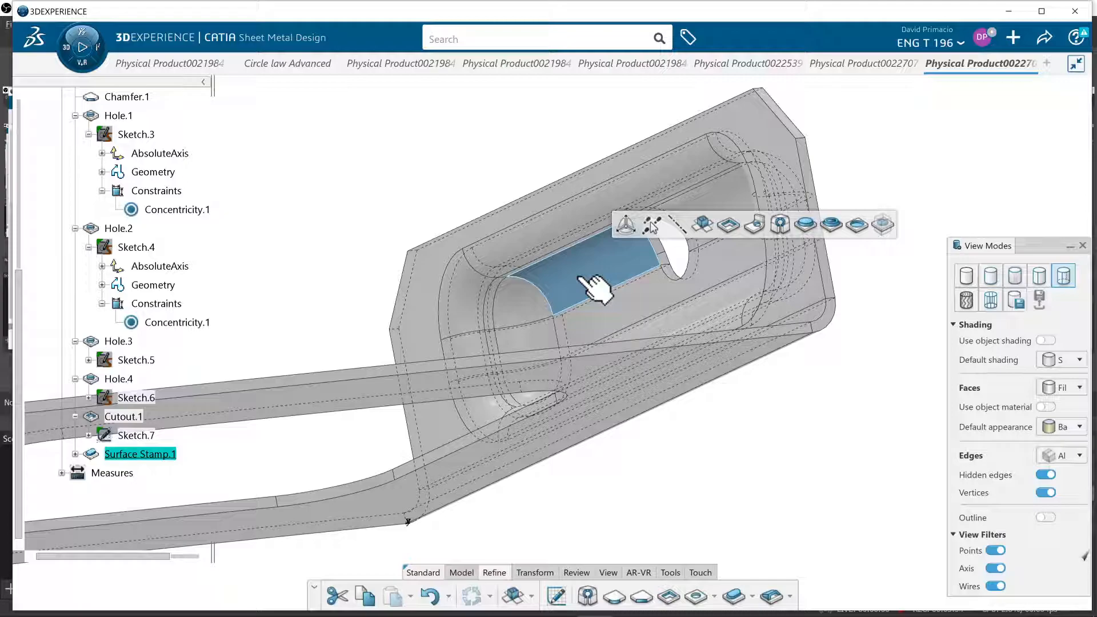
left_click(138, 455)
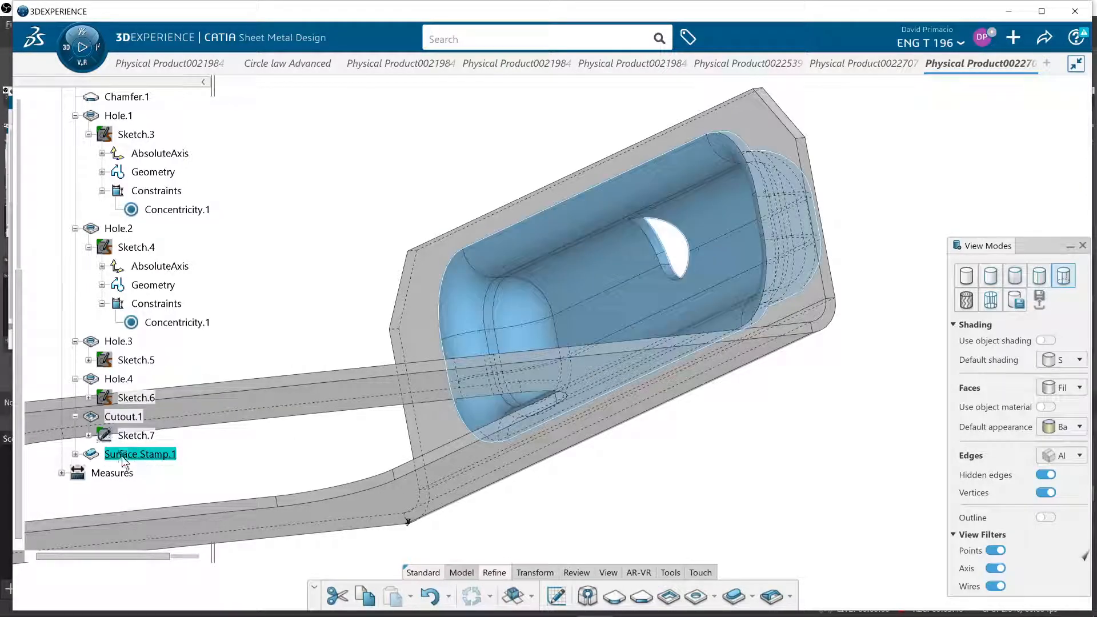
double_click(123, 455)
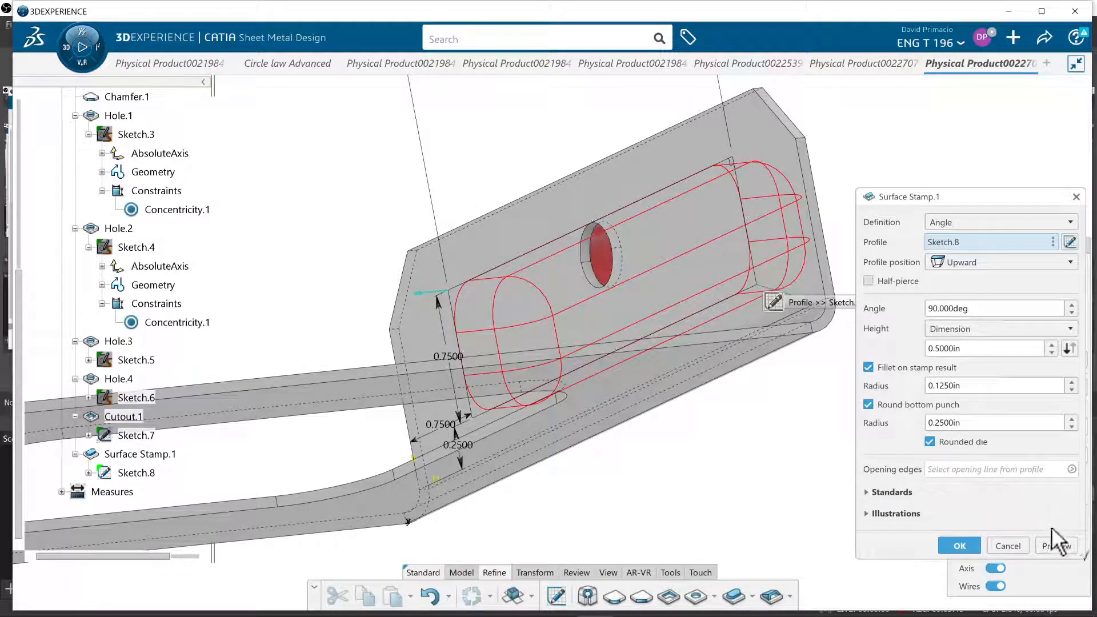
left_click(1054, 545)
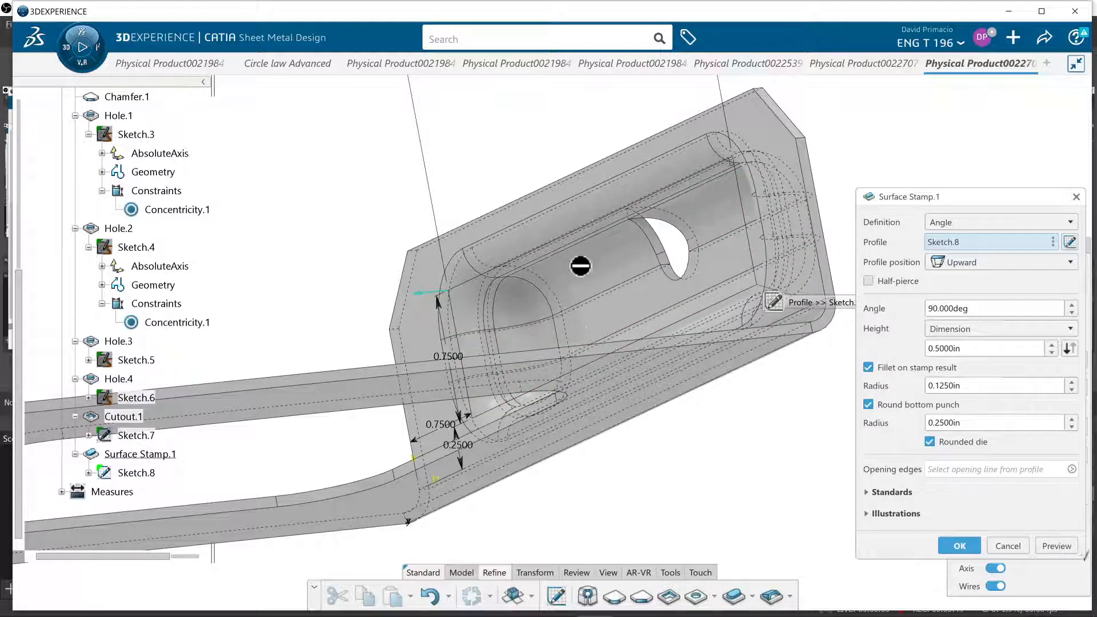
middle_click_drag(725, 248, 634, 246)
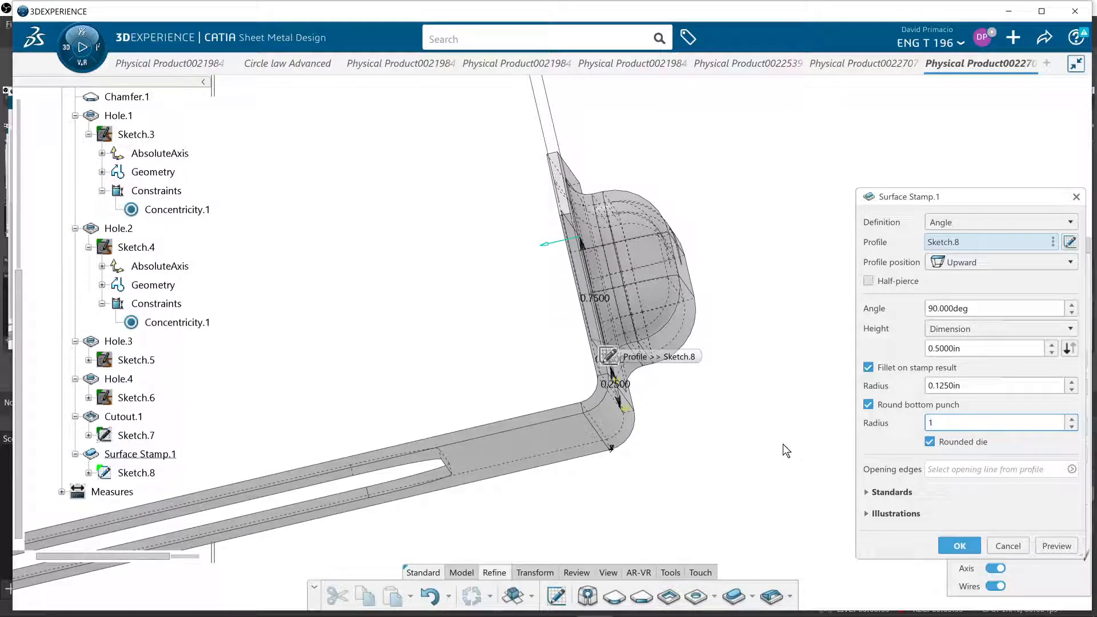
Set the round bottom punch radius to 1/16 in, preview the stamp and accept the surface stamp
left_click(1056, 546)
middle_click_drag(590, 456, 606, 465)
middle_click_drag(478, 327, 645, 389)
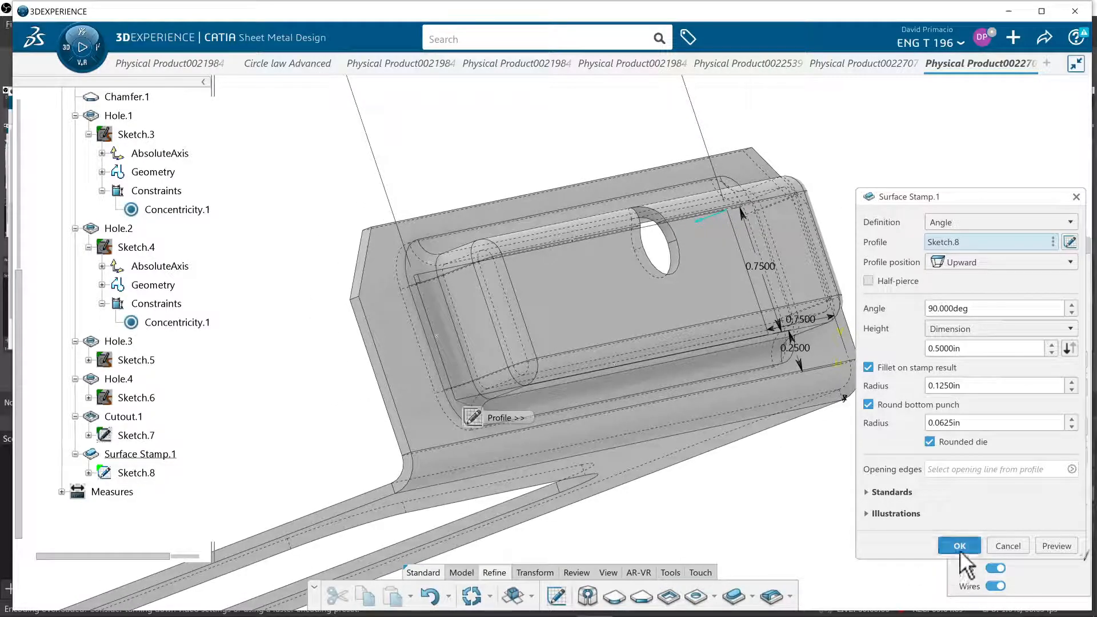
left_click(960, 549)
middle_click_drag(706, 441, 489, 230)
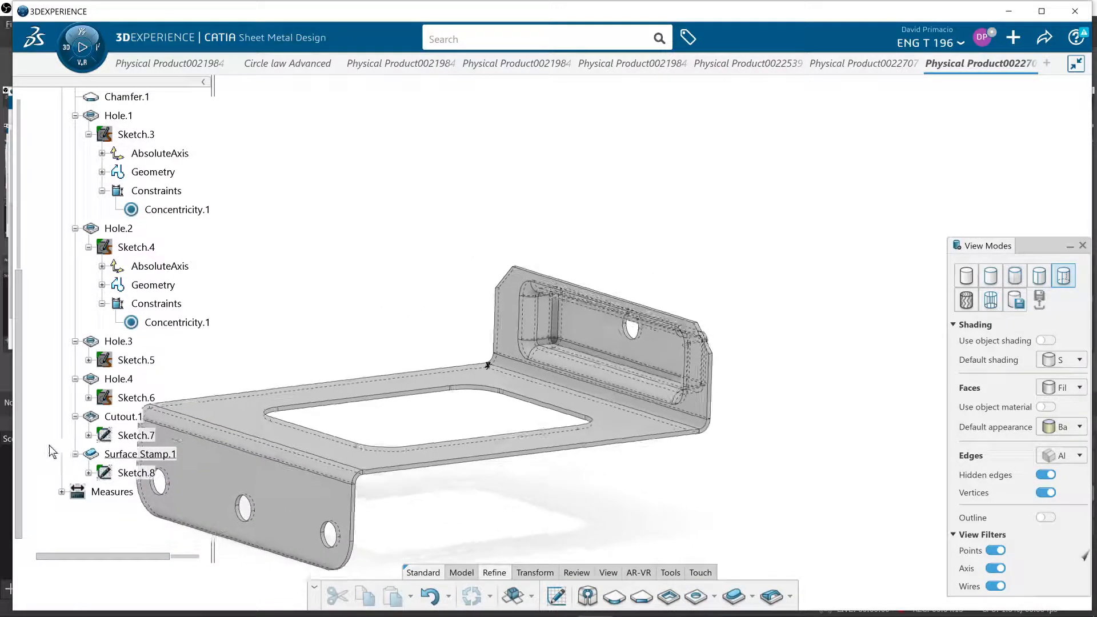
middle_click_drag(453, 529, 612, 478)
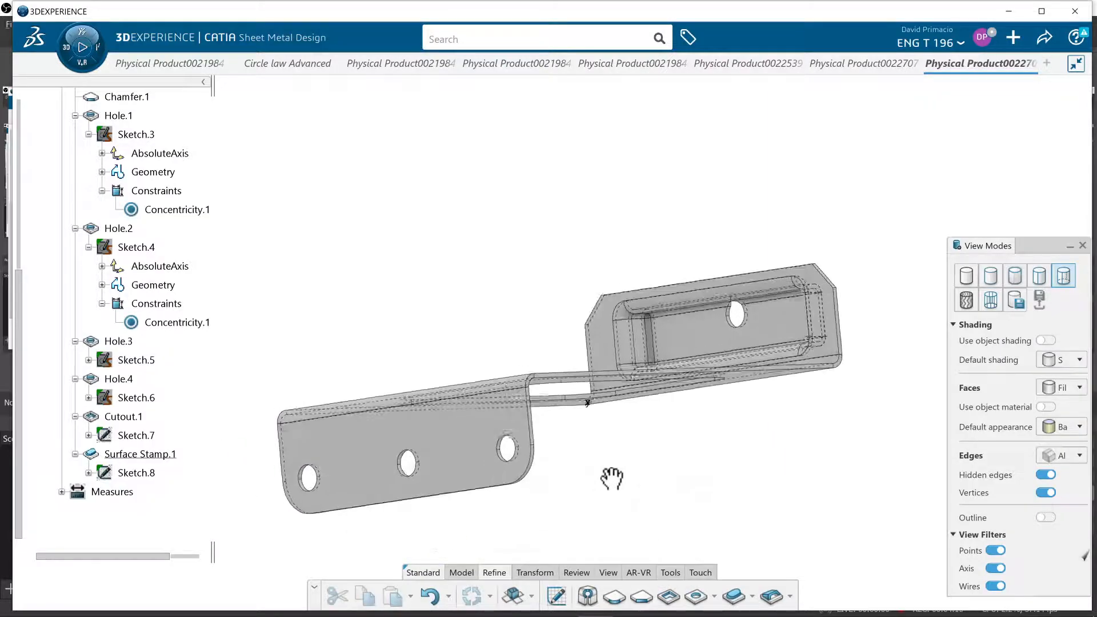
In the positioning sketch of Hole.4 on the stamped flange, set the hole centre's offset from the flange's outer edge to 3/4 in and exit
double_click(140, 436)
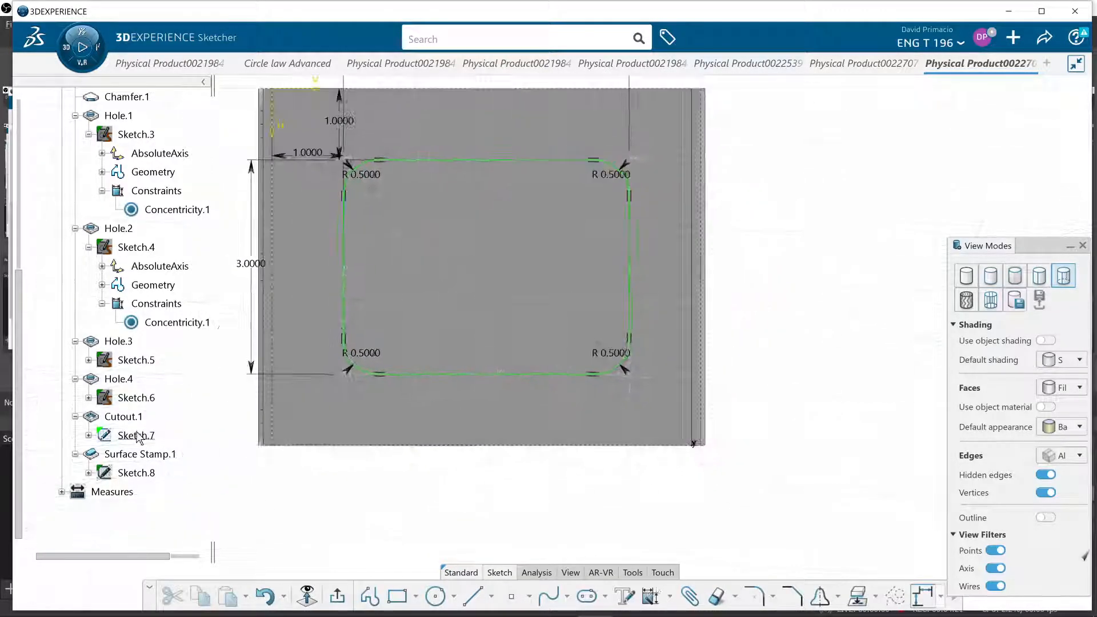
double_click(130, 398)
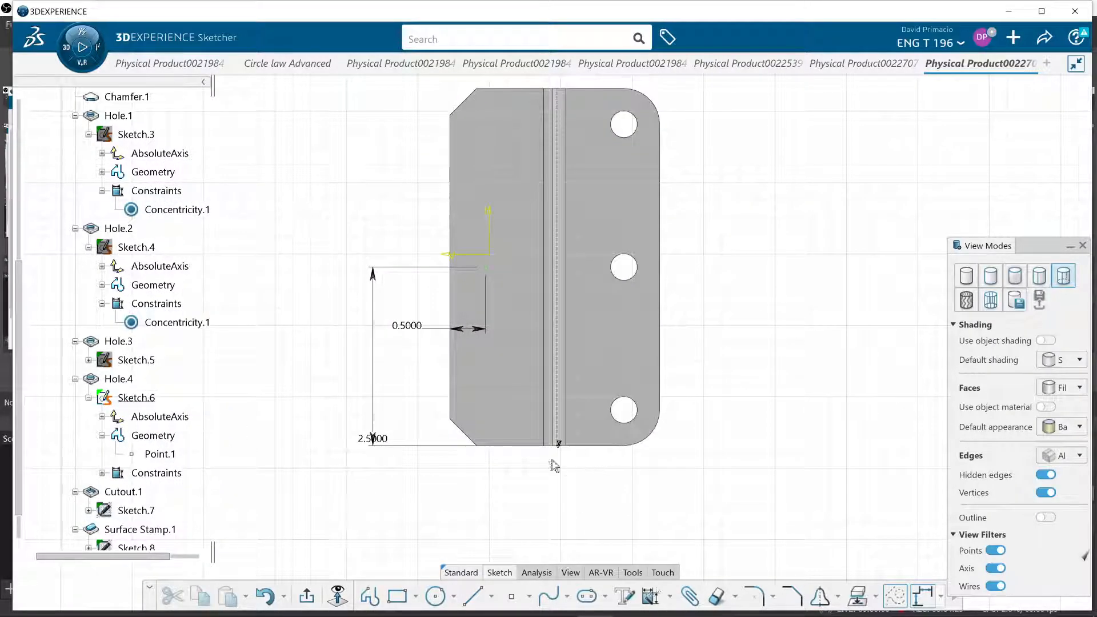
mouse_move(457, 498)
middle_mouse_down()
mouse_move(465, 512)
mouse_move(464, 499)
middle_mouse_up()
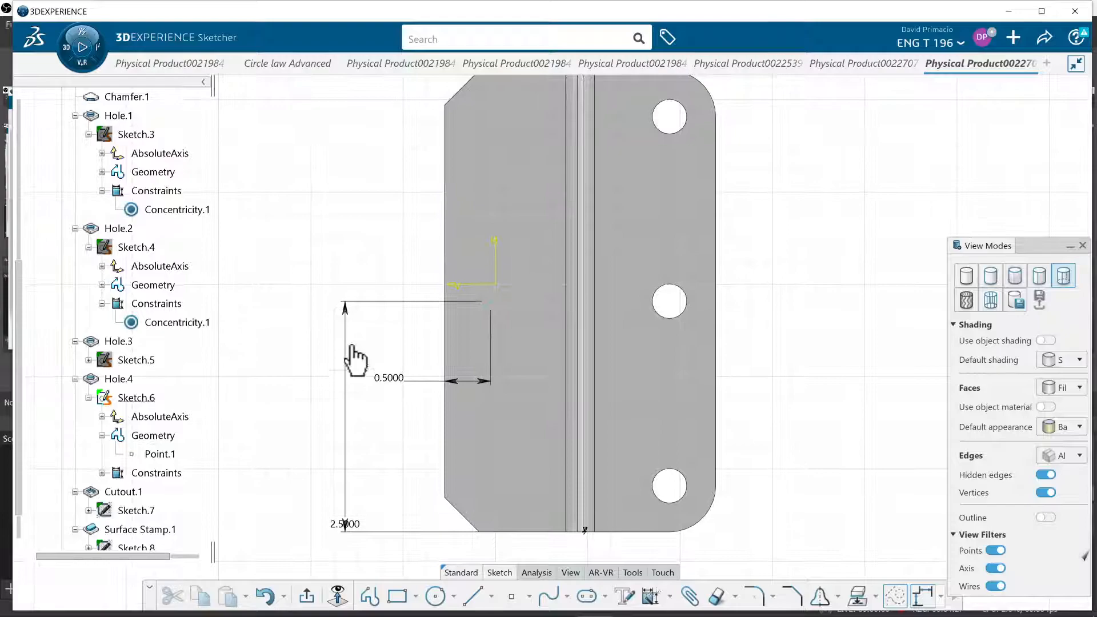
double_click(388, 379)
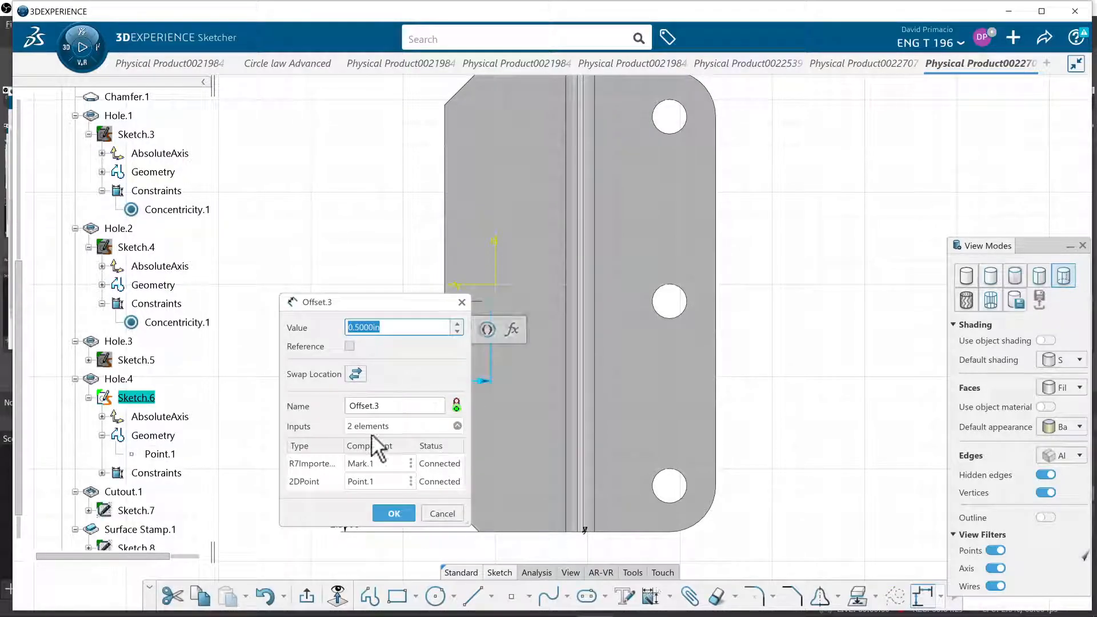
type("3/4")
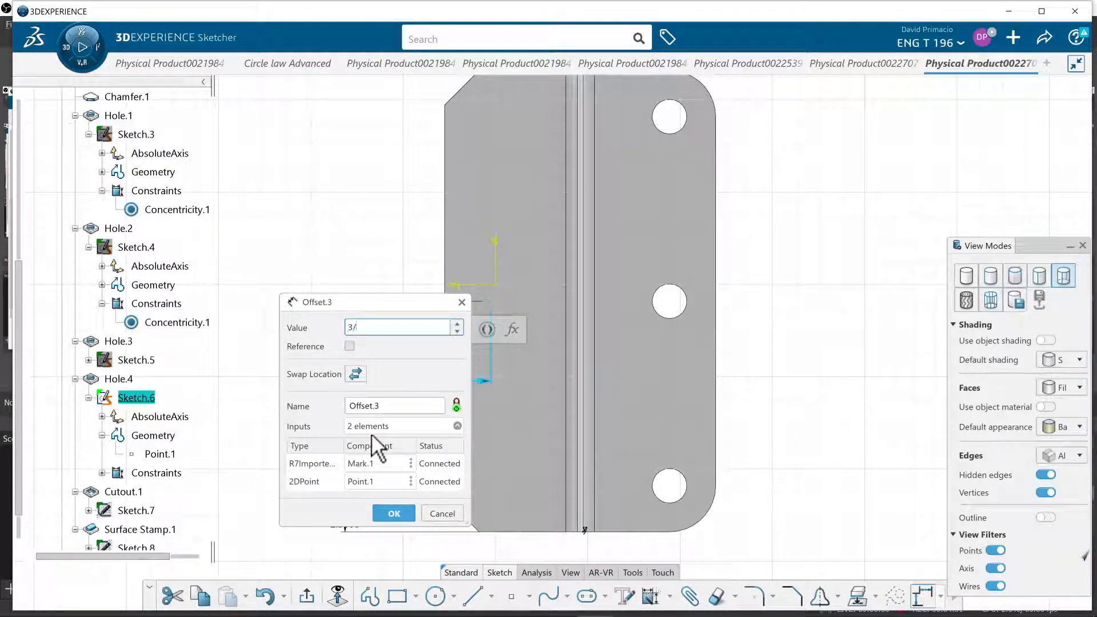
left_click(409, 511)
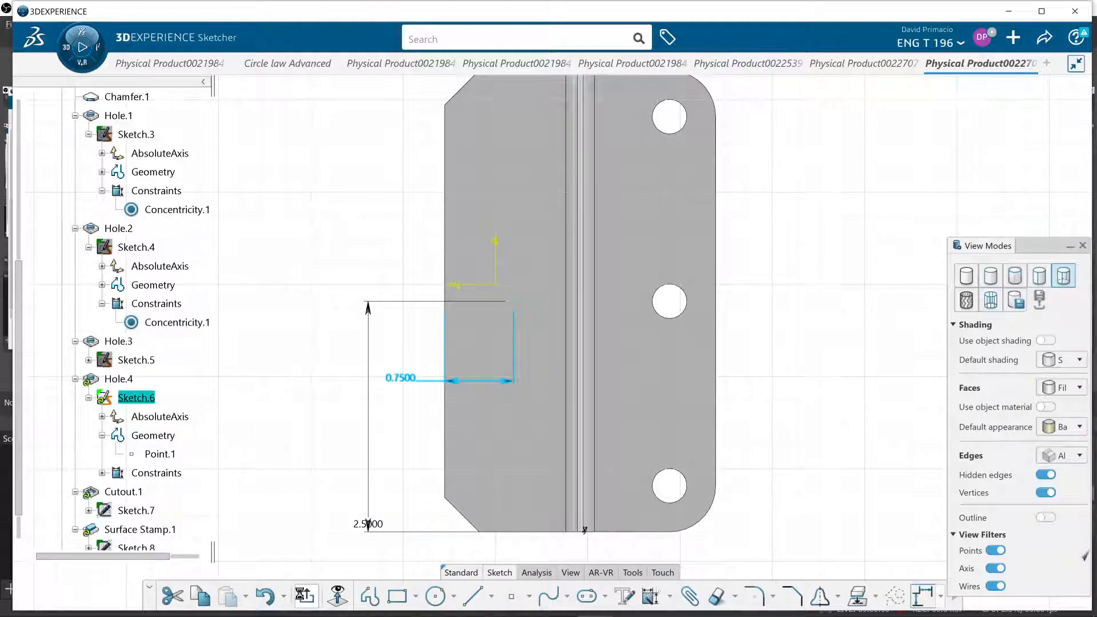
mouse_move(394, 310)
middle_mouse_down()
mouse_move(558, 404)
mouse_move(764, 269)
mouse_move(777, 297)
mouse_move(718, 329)
mouse_move(697, 294)
mouse_move(723, 313)
middle_mouse_up()
mouse_move(610, 375)
middle_mouse_down()
mouse_move(644, 384)
mouse_move(600, 318)
mouse_move(607, 369)
middle_mouse_up()
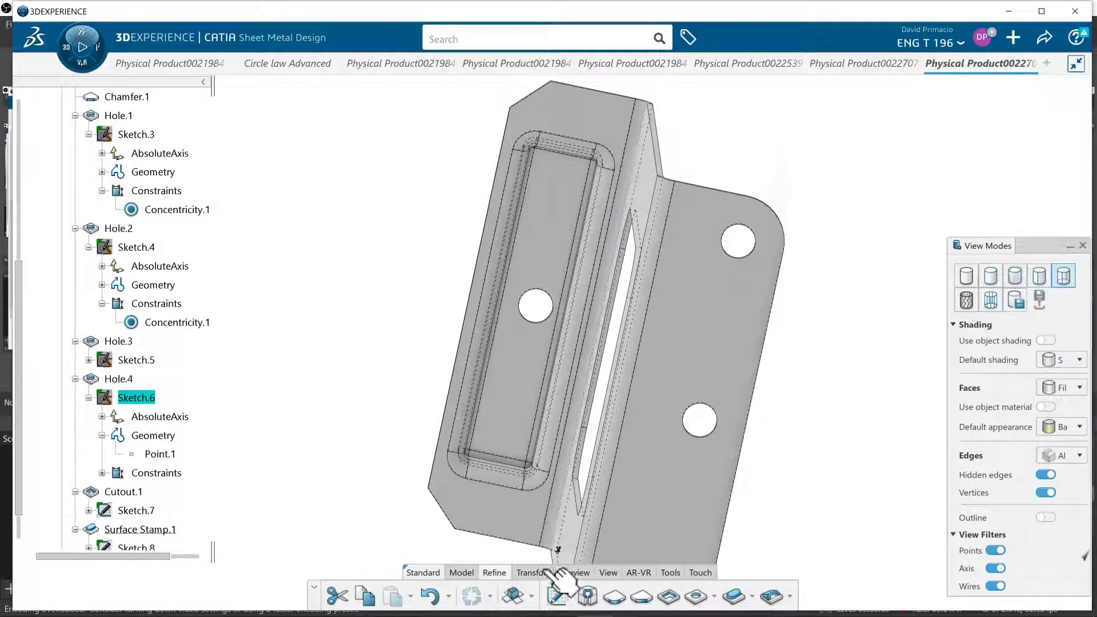
Show the whole bracket in an isometric view to inspect the finished stamp and hole
left_click(601, 573)
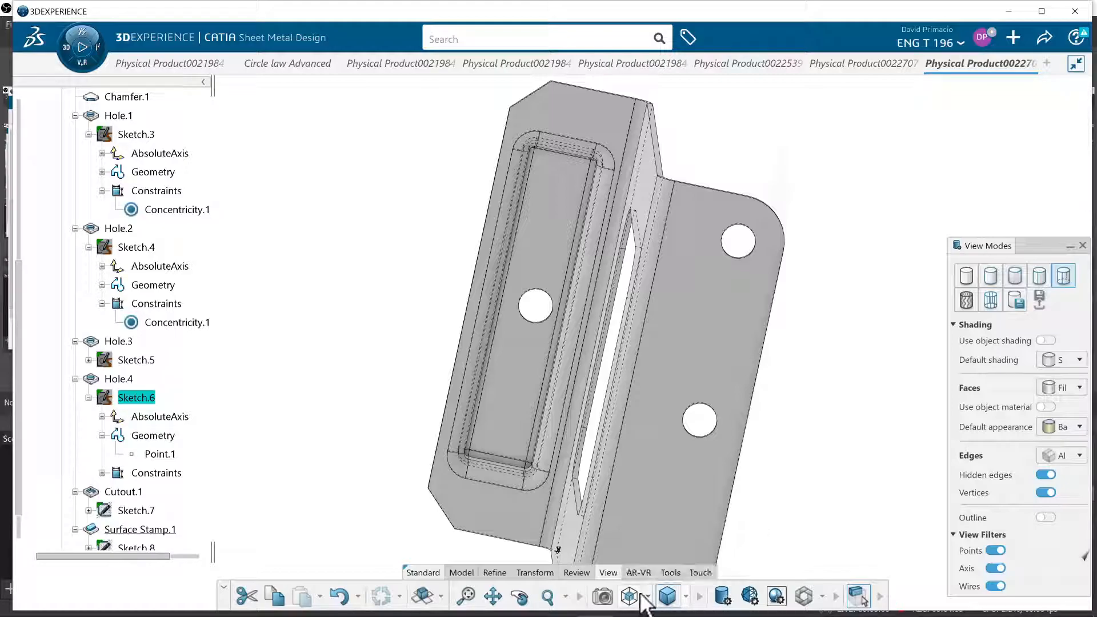
left_click(630, 598)
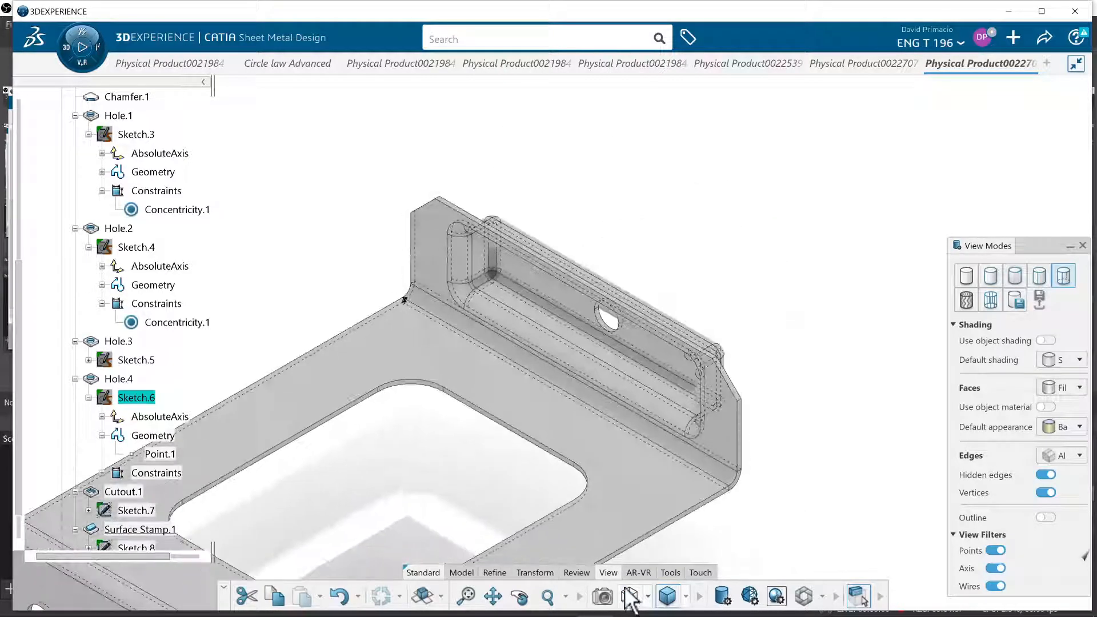
middle_click_drag(650, 549, 623, 555)
middle_click_drag(537, 535, 549, 465)
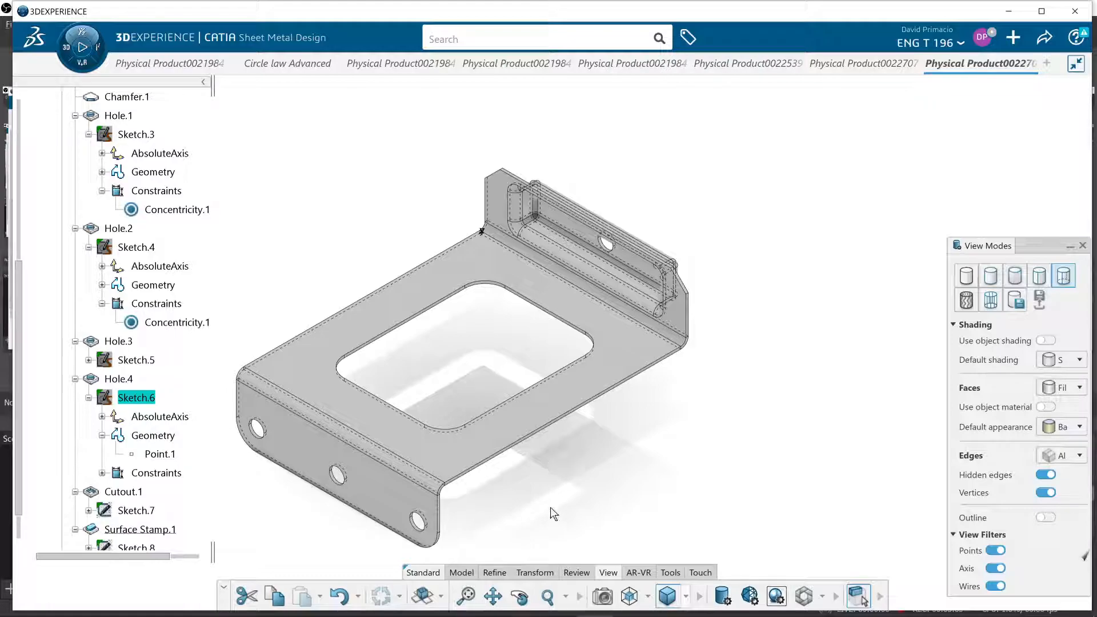
middle_click_drag(281, 515, 708, 465)
middle_click_drag(714, 424, 680, 463)
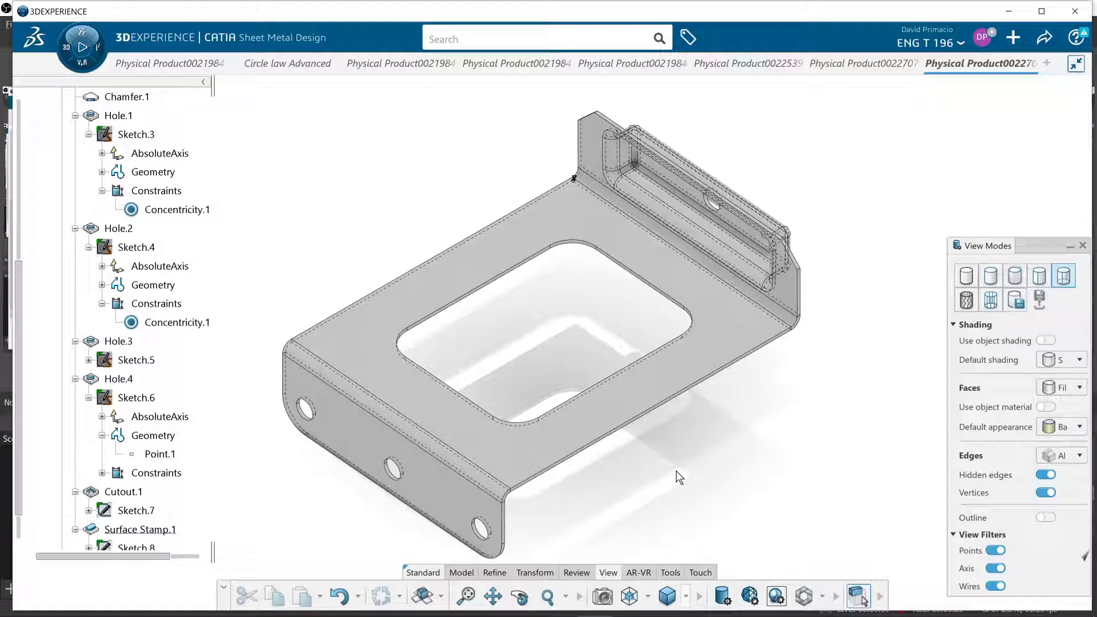
key("alt+Tab")
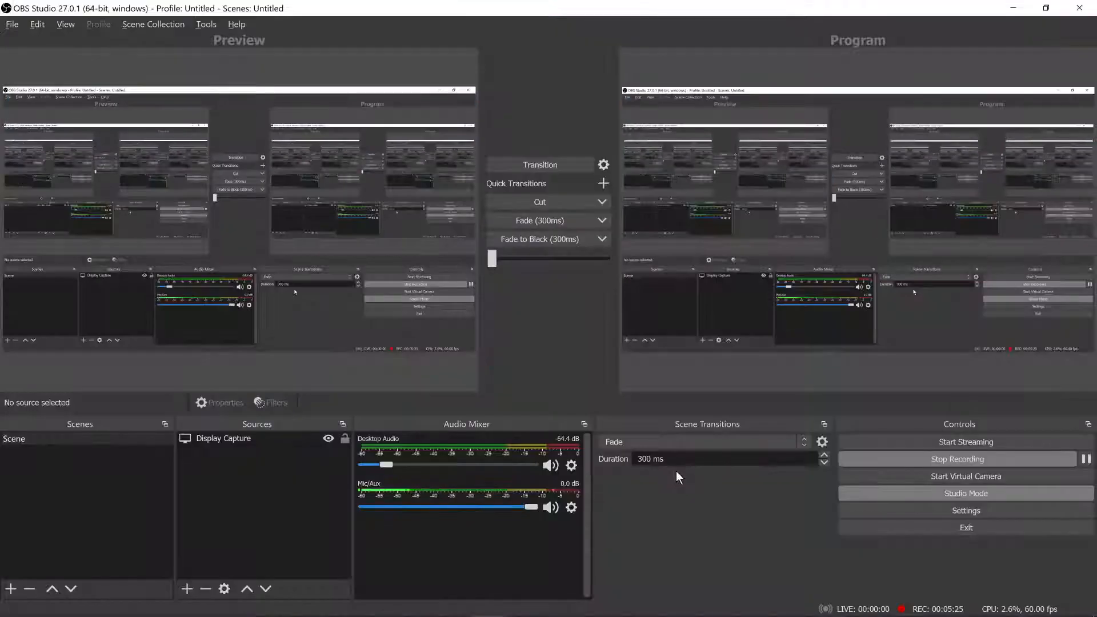